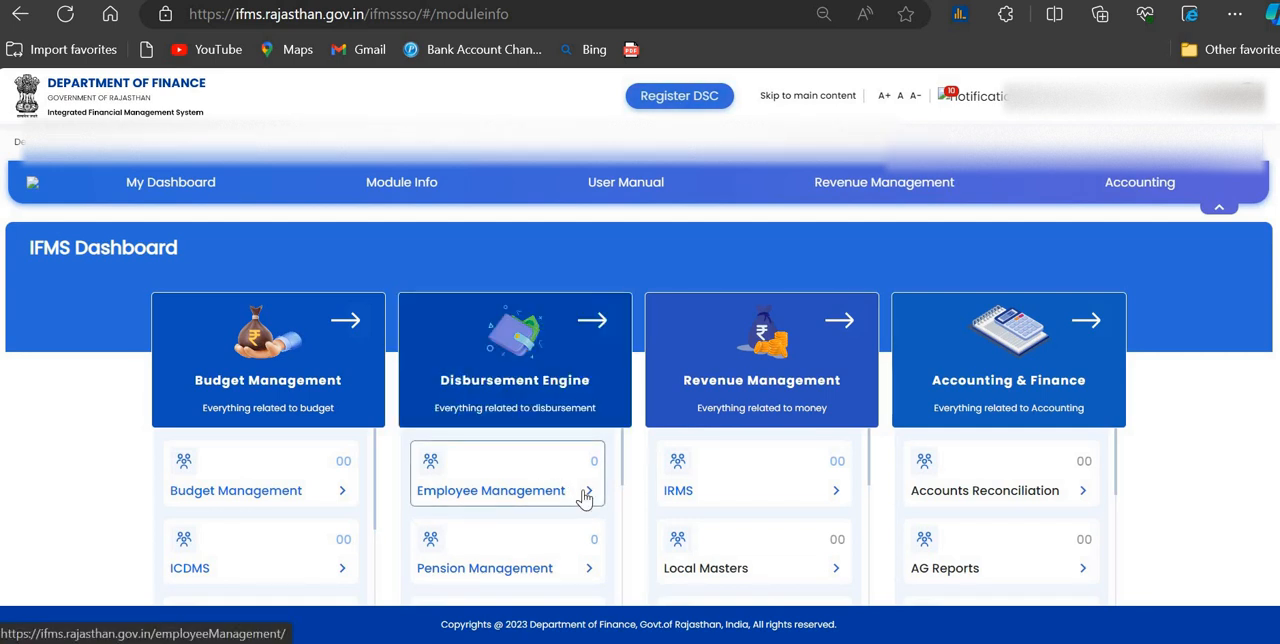
# Step: Open the Employee Management module and bring up the Allowance Sanction (Individual) employee list under Salary Sanctions, reloading the page
pyautogui.click(589, 496)
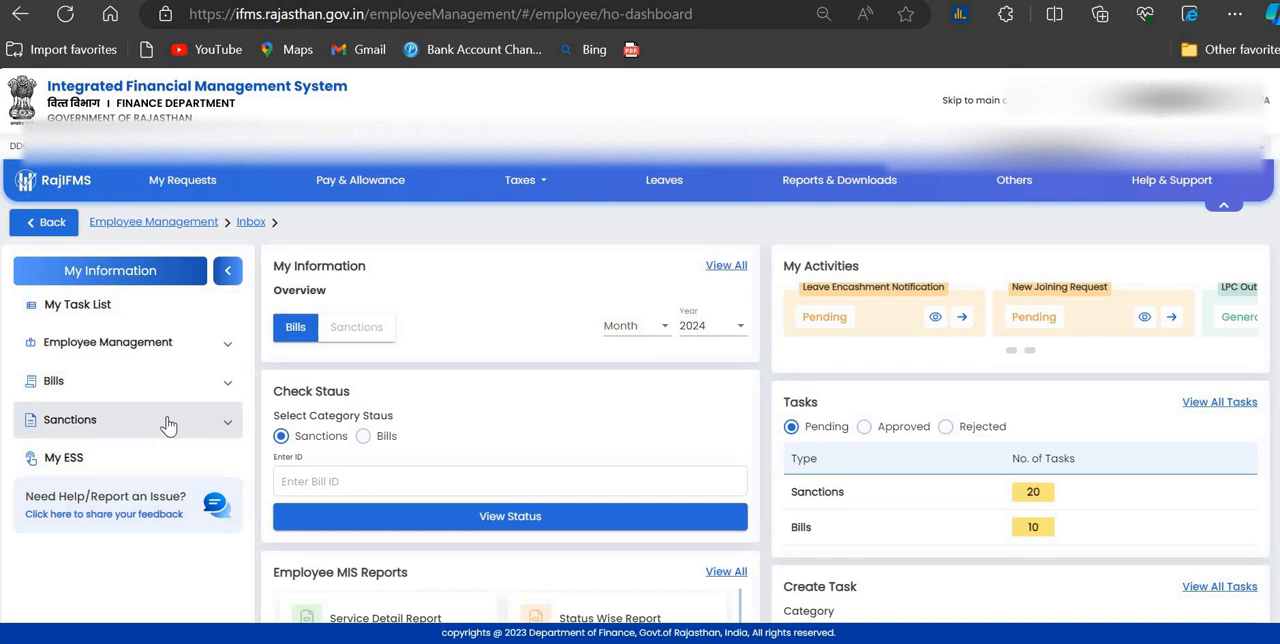
pyautogui.click(225, 428)
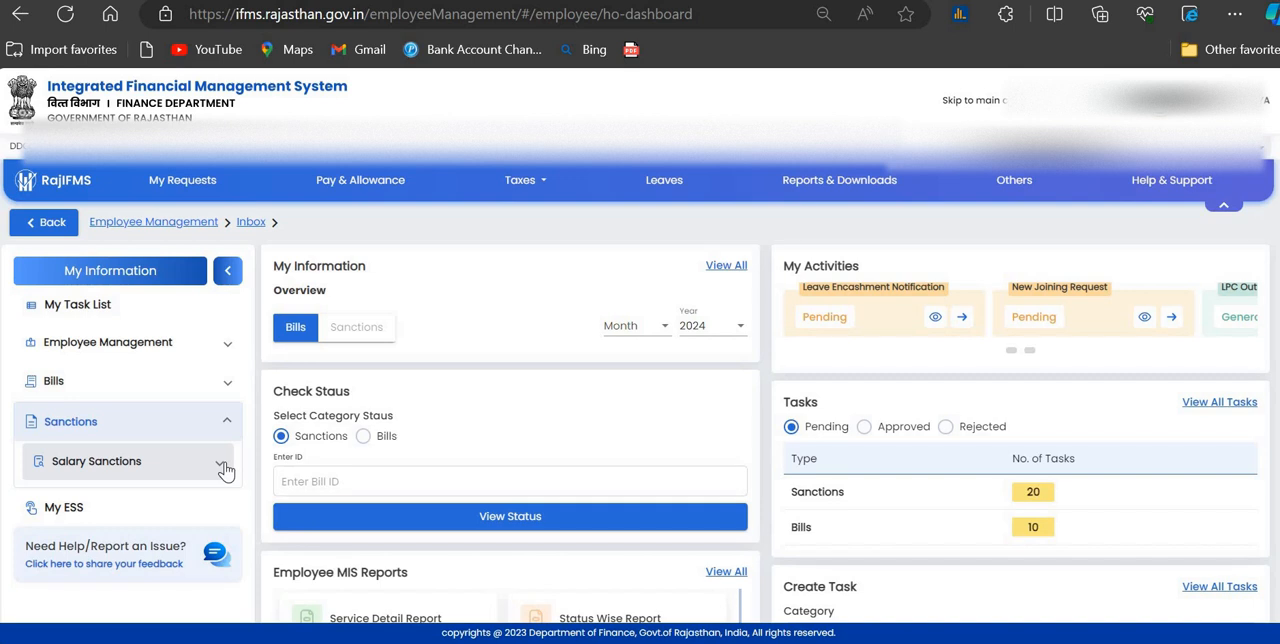
pyautogui.click(225, 470)
pyautogui.scroll(-1, 135, 485)
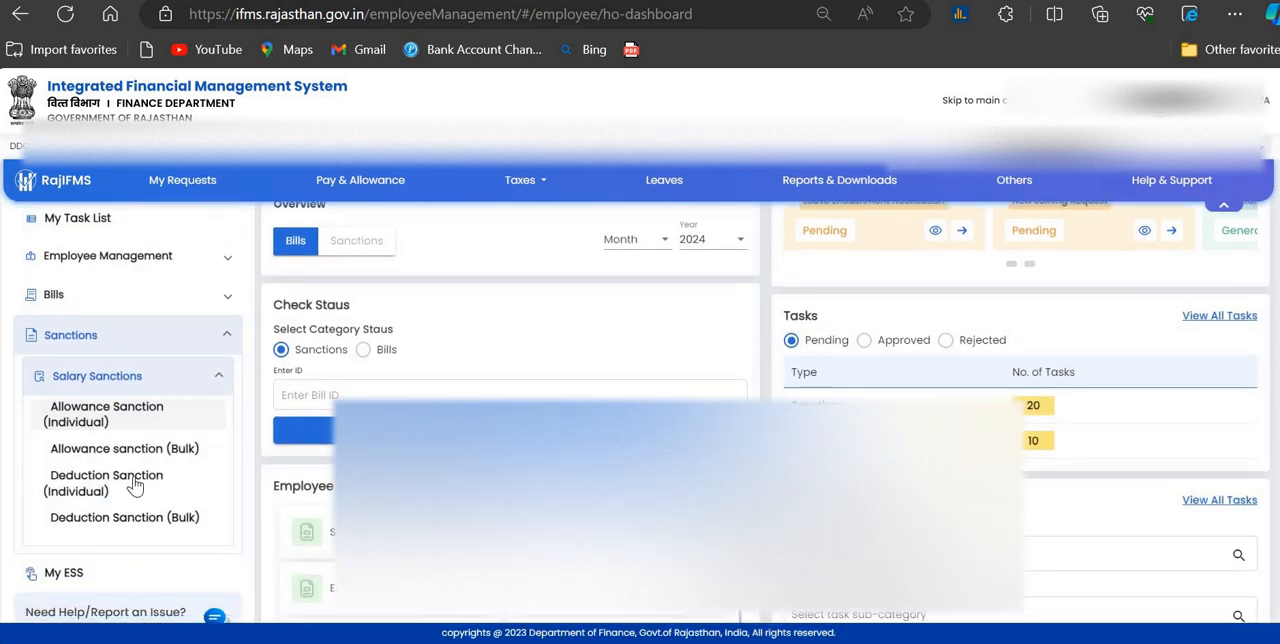
pyautogui.click(135, 418)
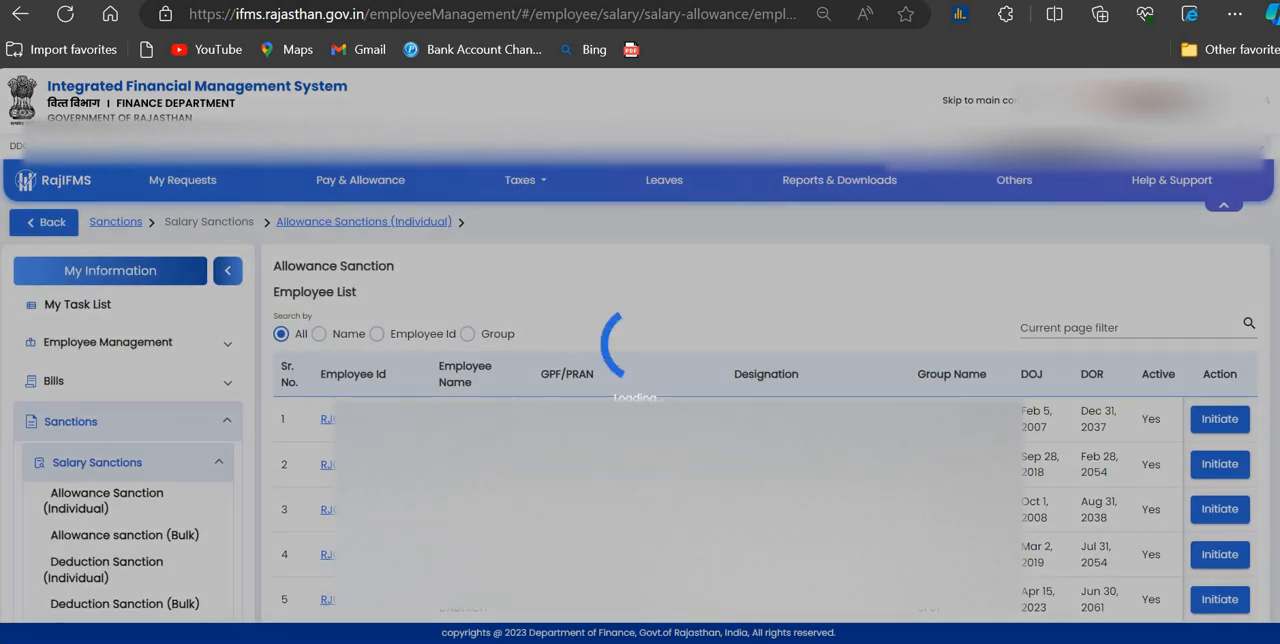
pyautogui.click(66, 15)
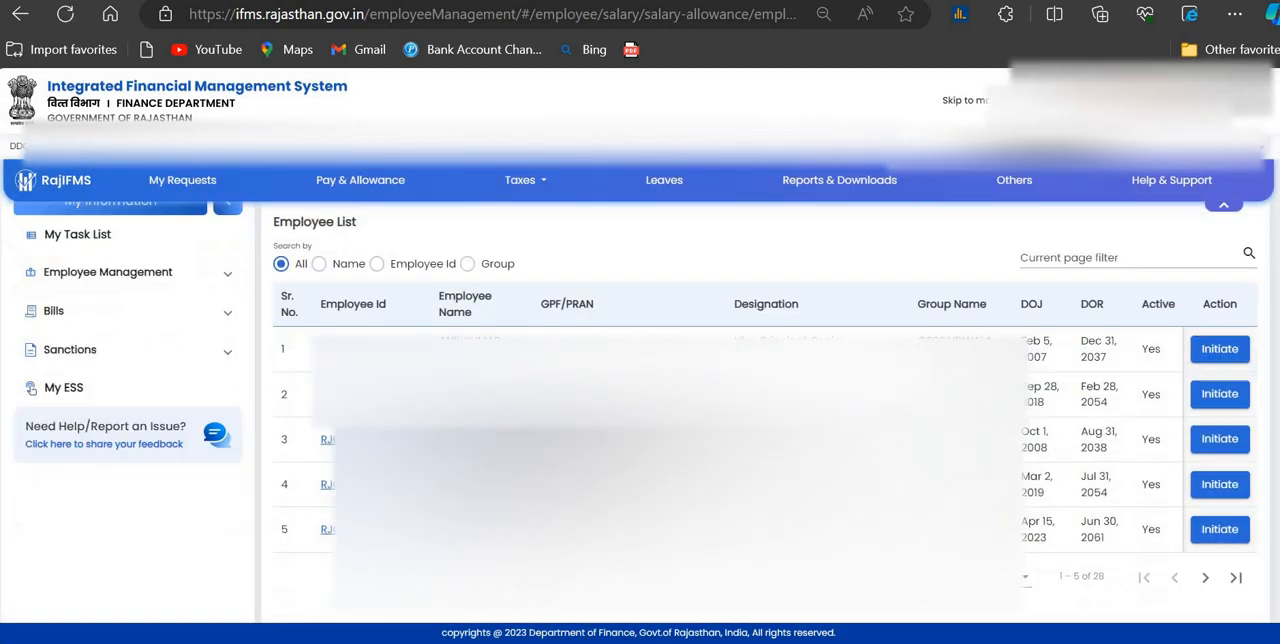
pyautogui.scroll(-1, 1163, 383)
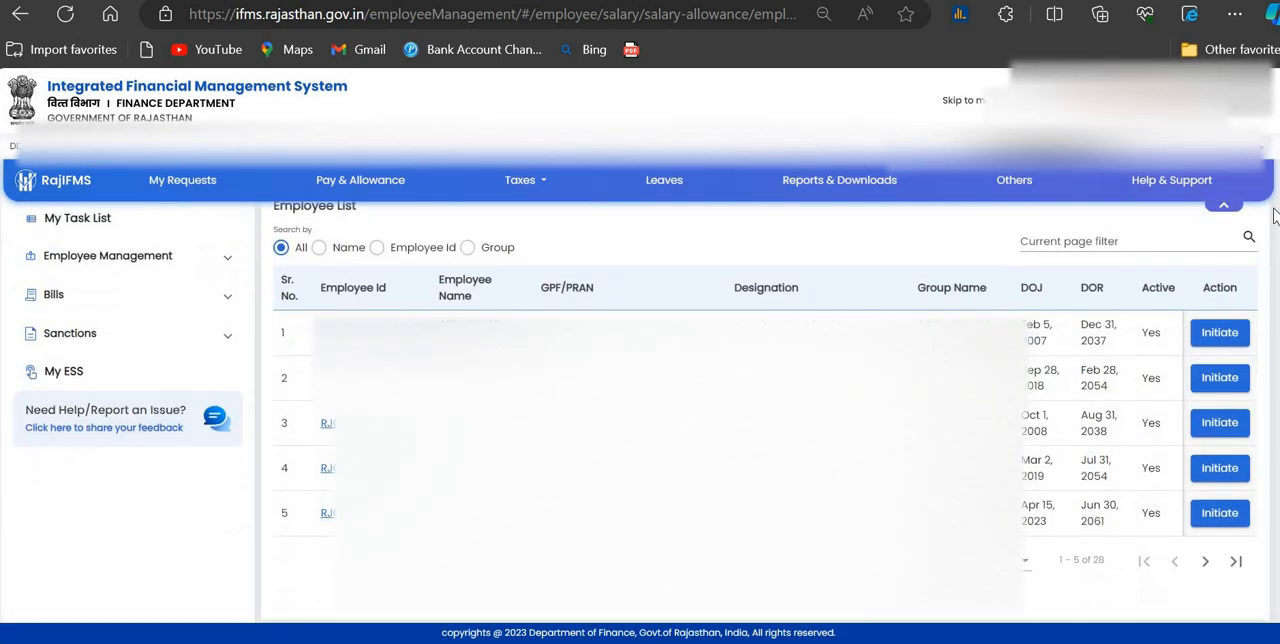
pyautogui.click(1222, 336)
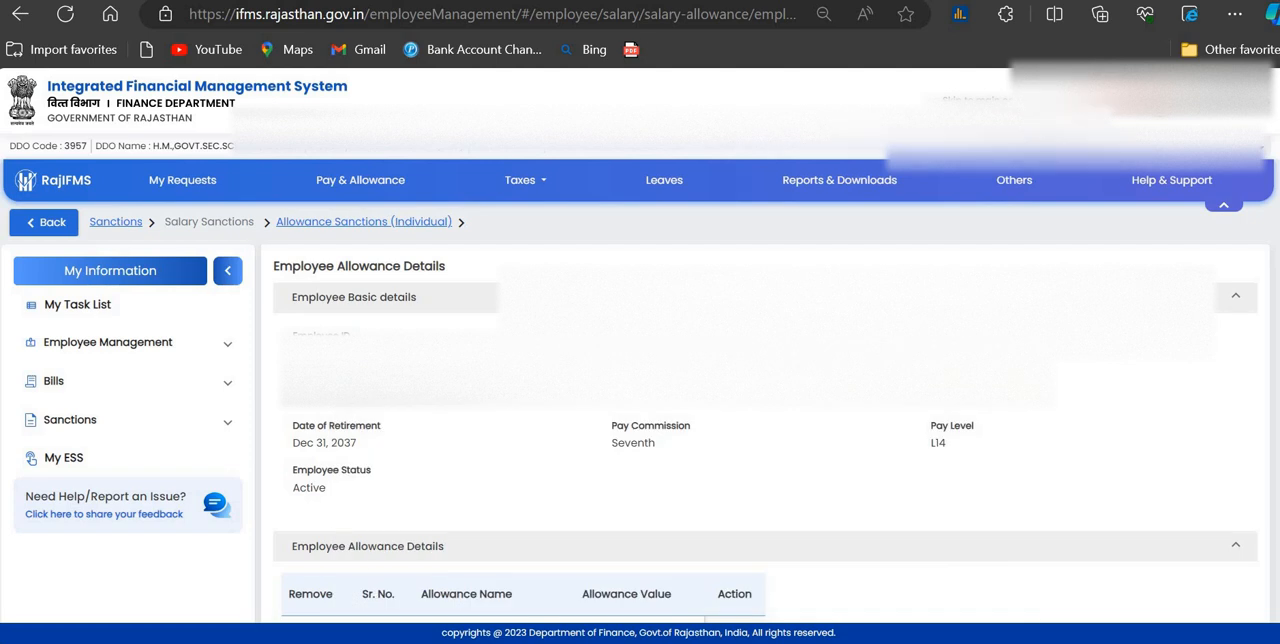
pyautogui.scroll(-3, 957, 397)
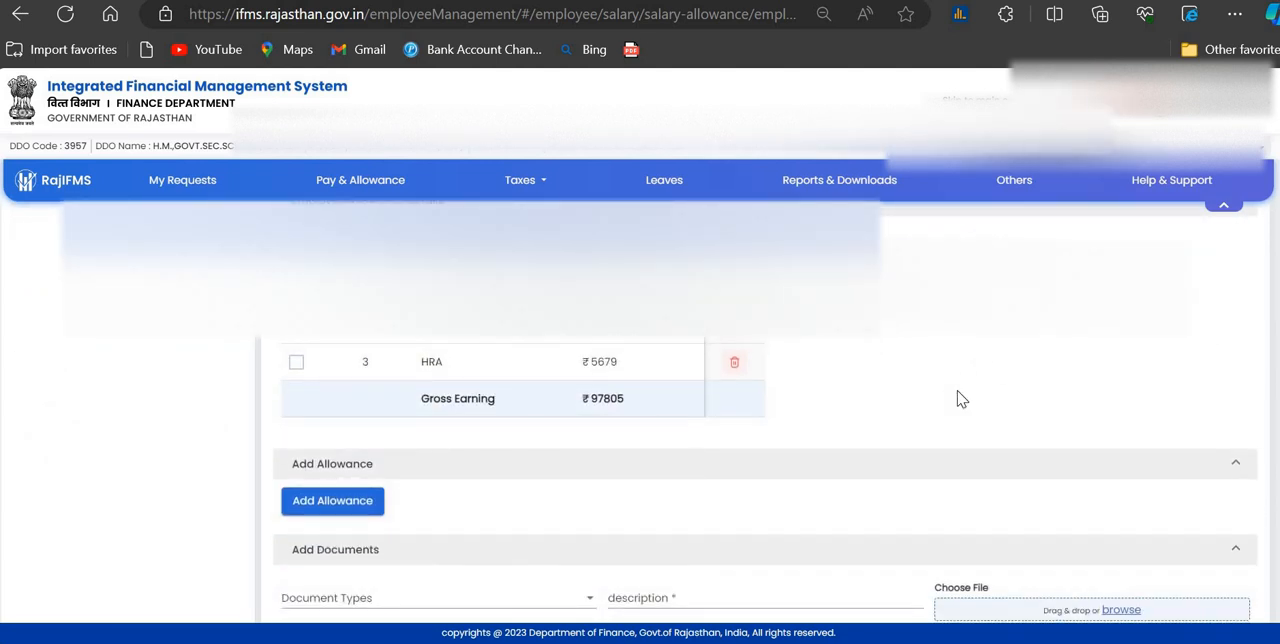
pyautogui.scroll(1, 957, 399)
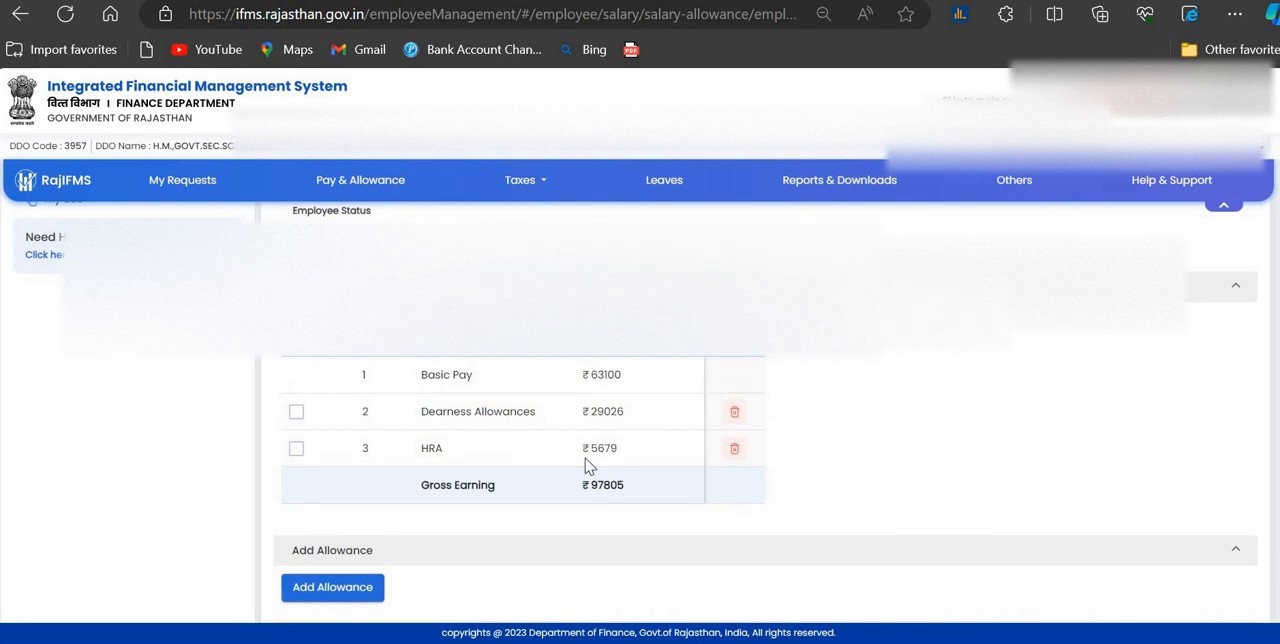
pyautogui.click(20, 14)
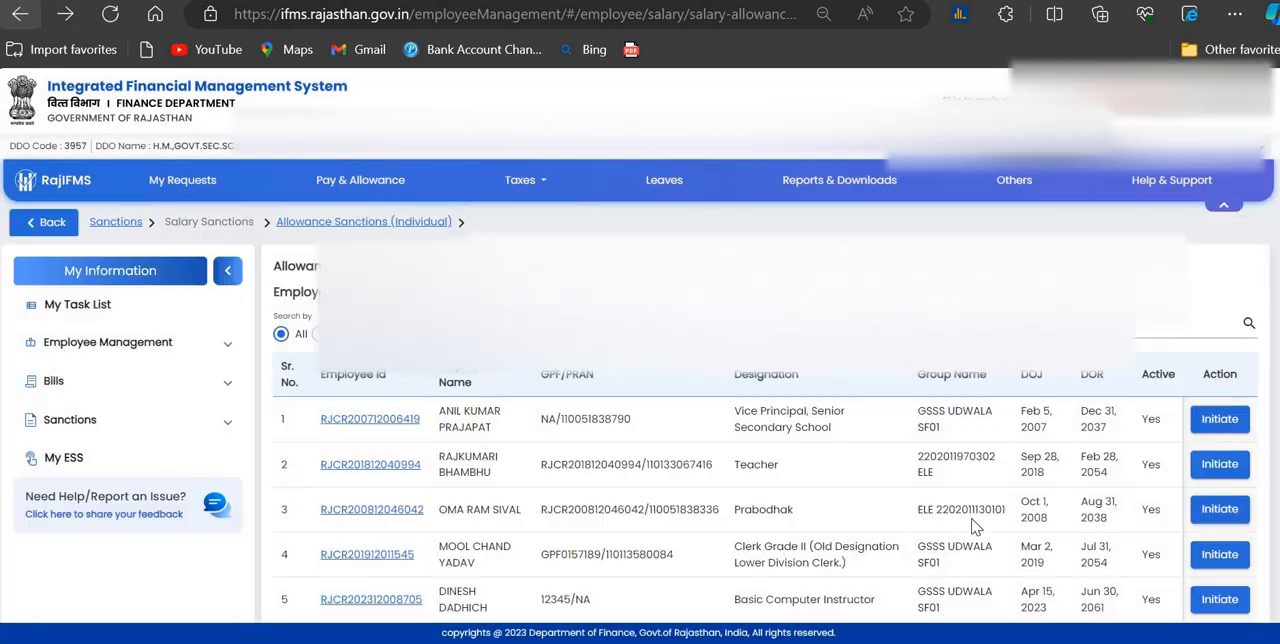
# Step: Set the allowance sanction employee list to 20 entries per page and look through the employees
pyautogui.scroll(-2, 976, 527)
pyautogui.click(1008, 472)
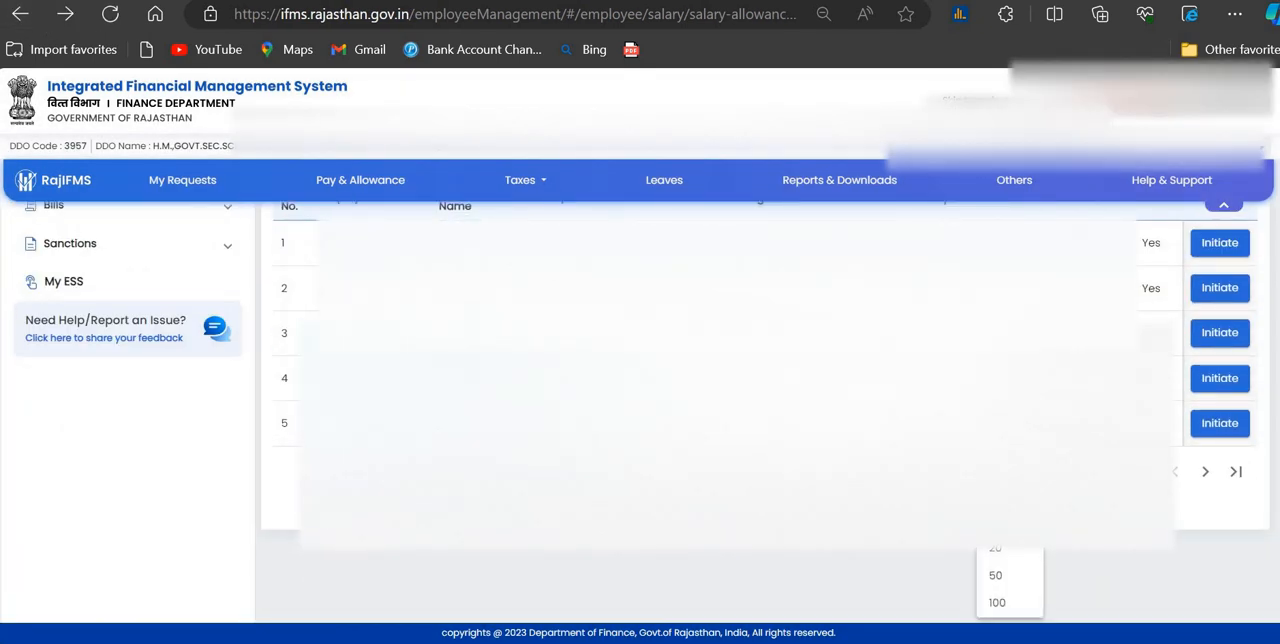
pyautogui.click(1000, 548)
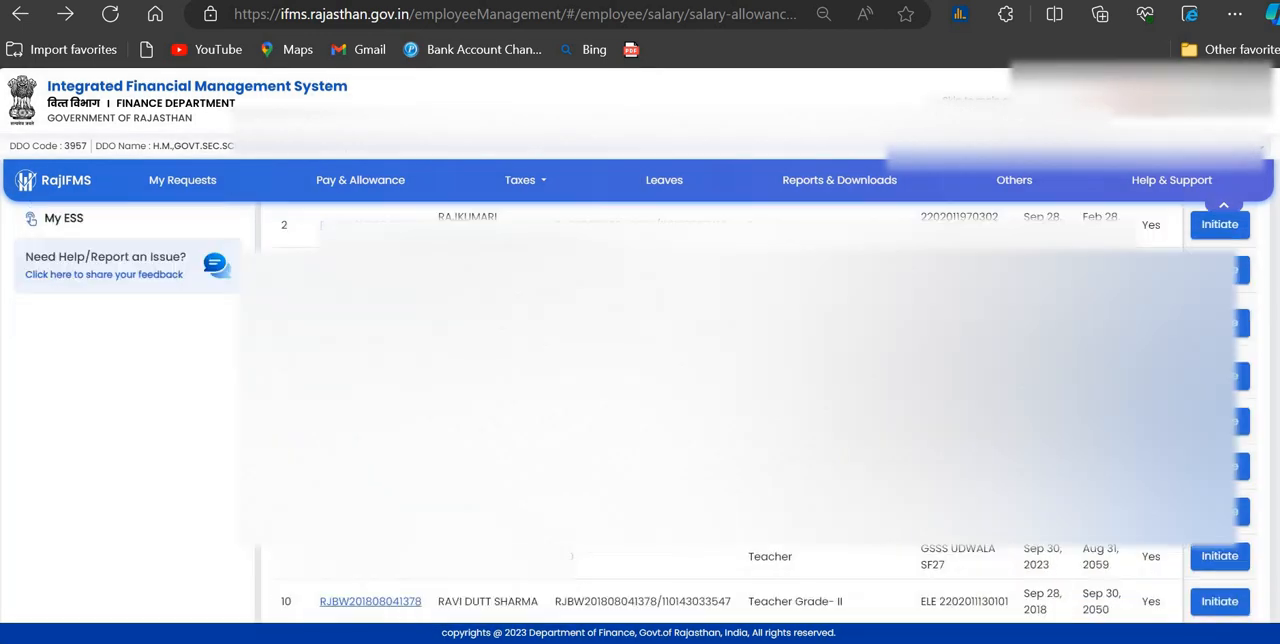
pyautogui.scroll(-3, 760, 400)
pyautogui.scroll(5, 760, 400)
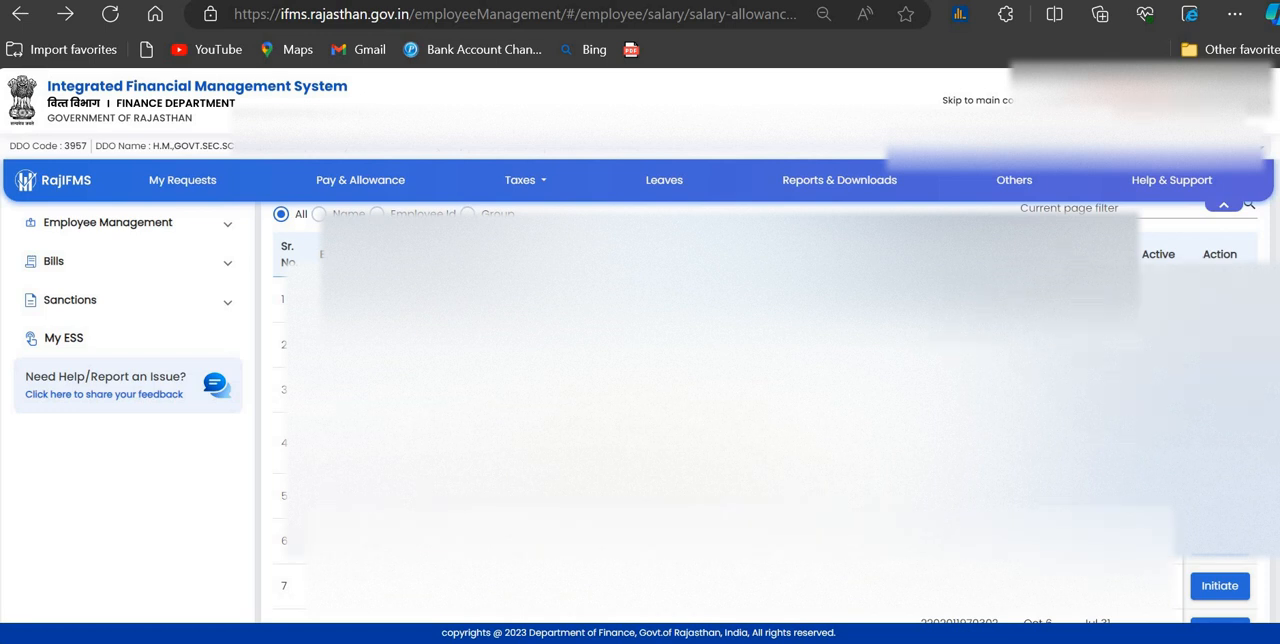
# Step: Initiate the allowance sanction for the first employee and examine the existing allowances, toggling the removal selection for Dearness Allowances
pyautogui.click(1220, 300)
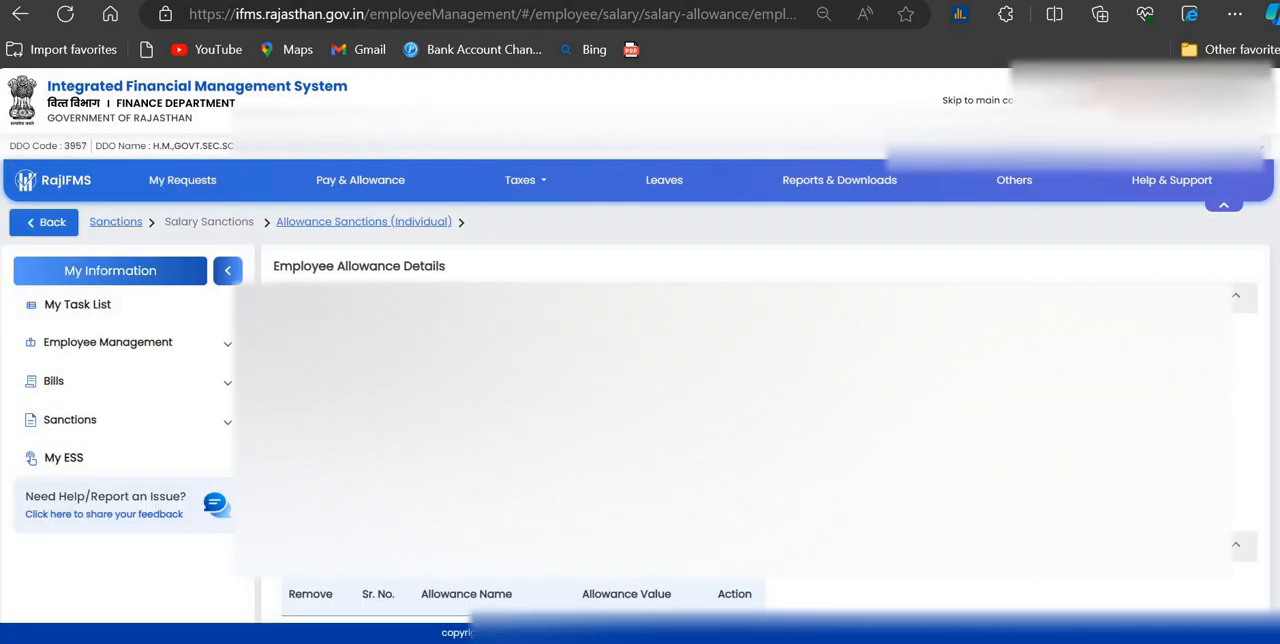
pyautogui.scroll(-4, 741, 394)
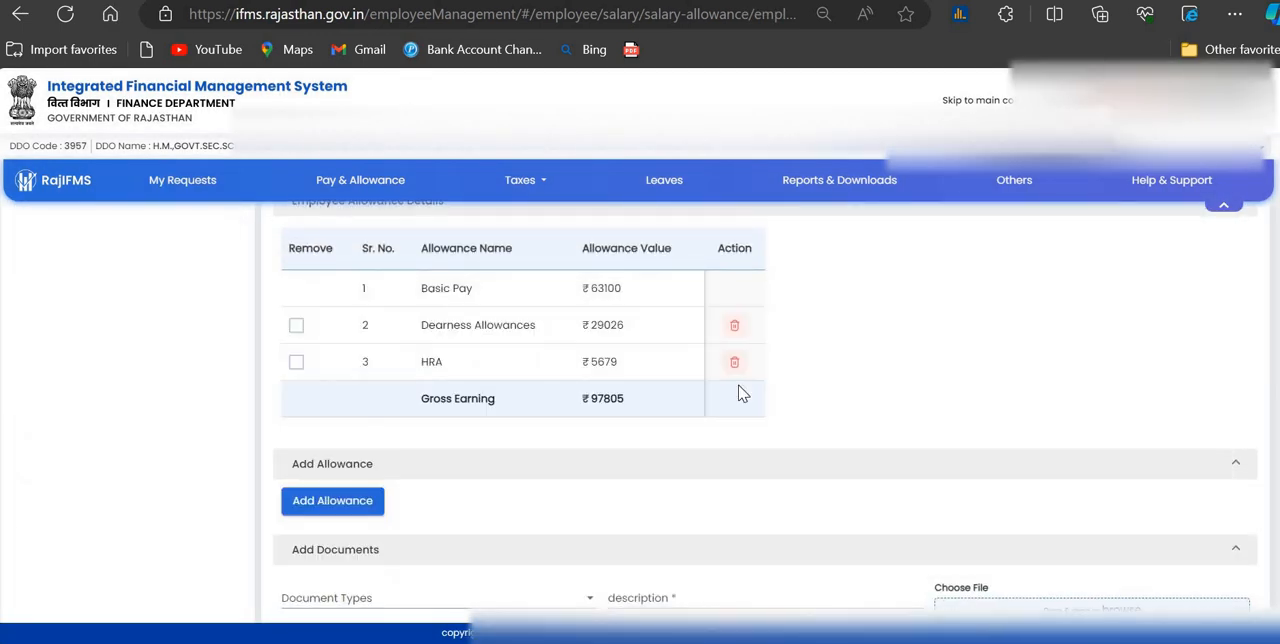
pyautogui.scroll(1, 741, 394)
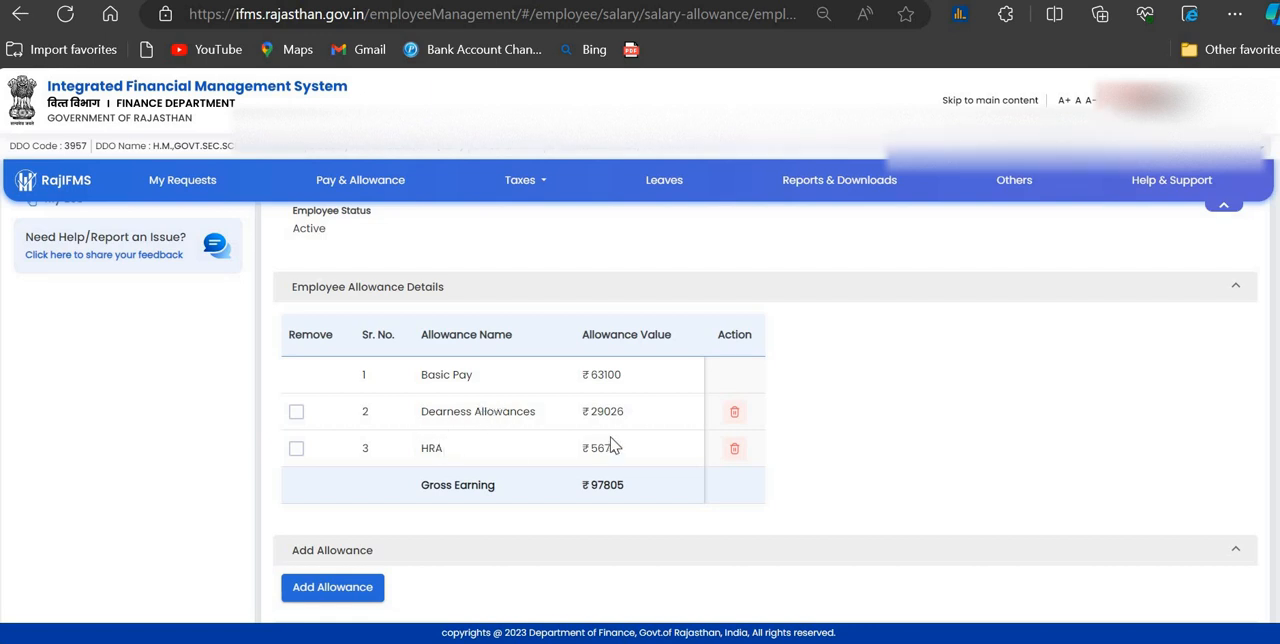
pyautogui.click(297, 414)
pyautogui.click(297, 418)
# Step: Start a recurring monthly allowance effective from the FEBRUARY salary, look through the allowance names, and discard the entry
pyautogui.scroll(-1, 410, 475)
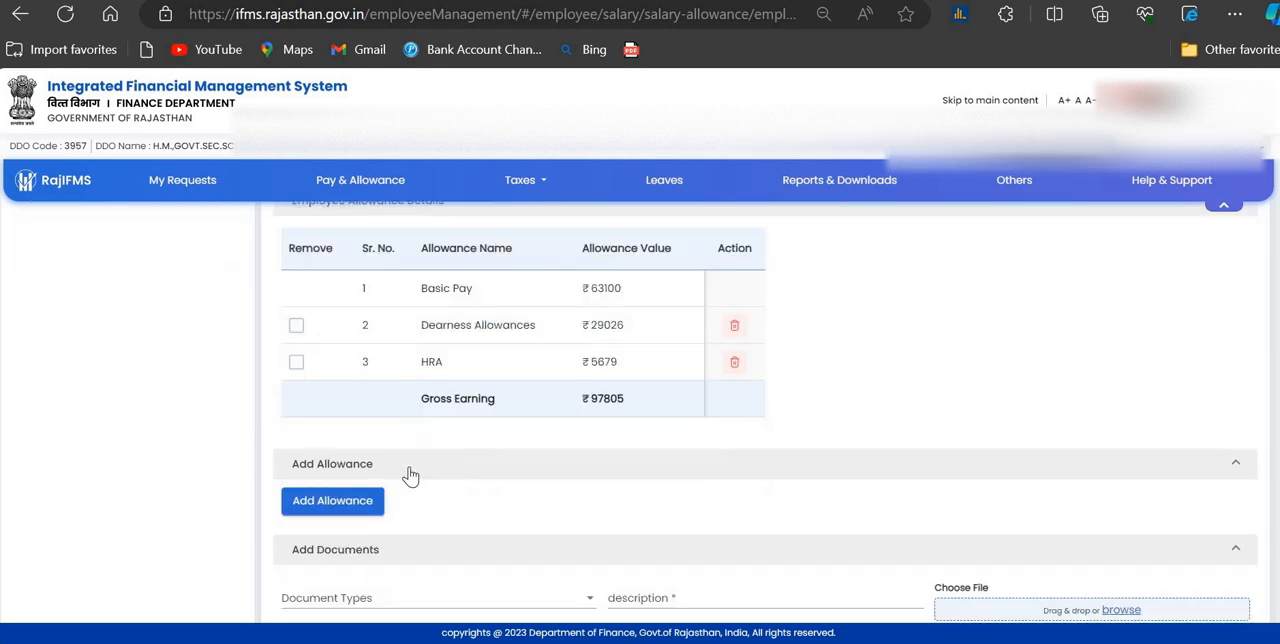
pyautogui.click(314, 507)
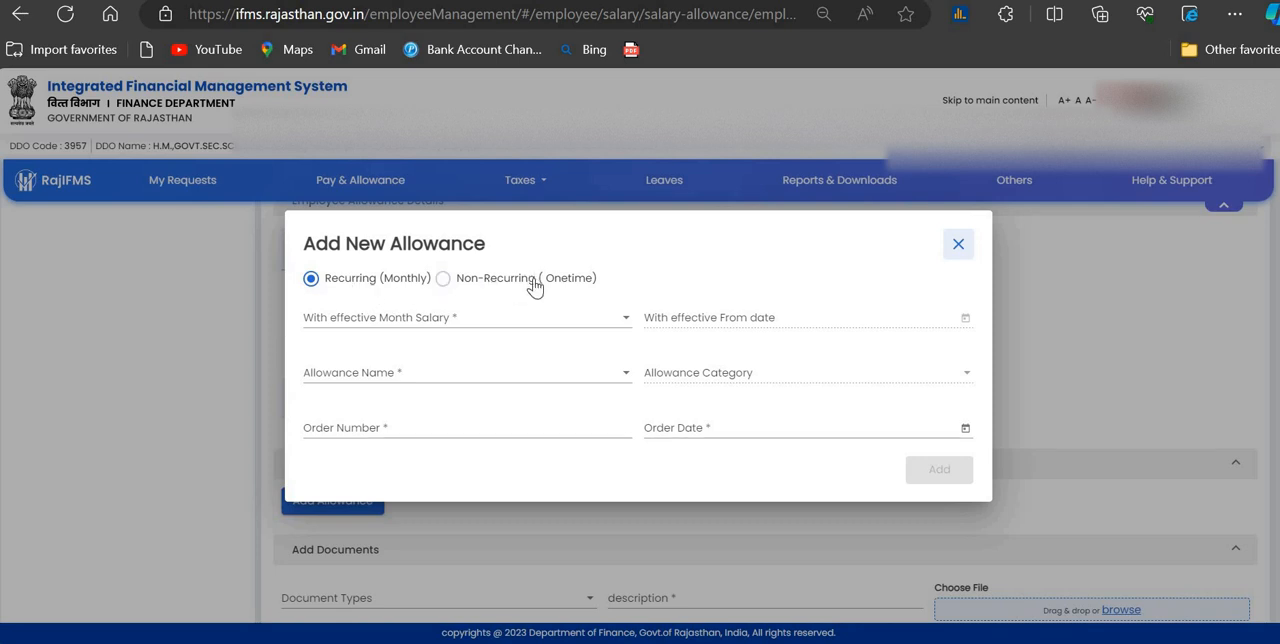
pyautogui.click(475, 332)
pyautogui.click(371, 366)
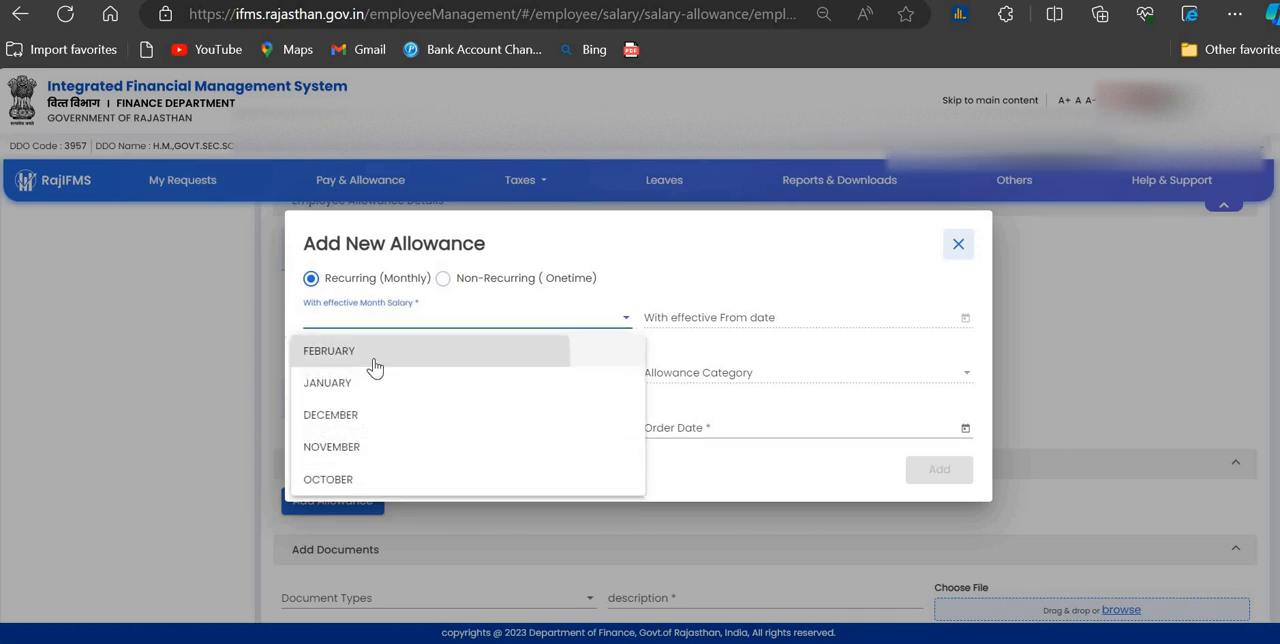
pyautogui.click(364, 380)
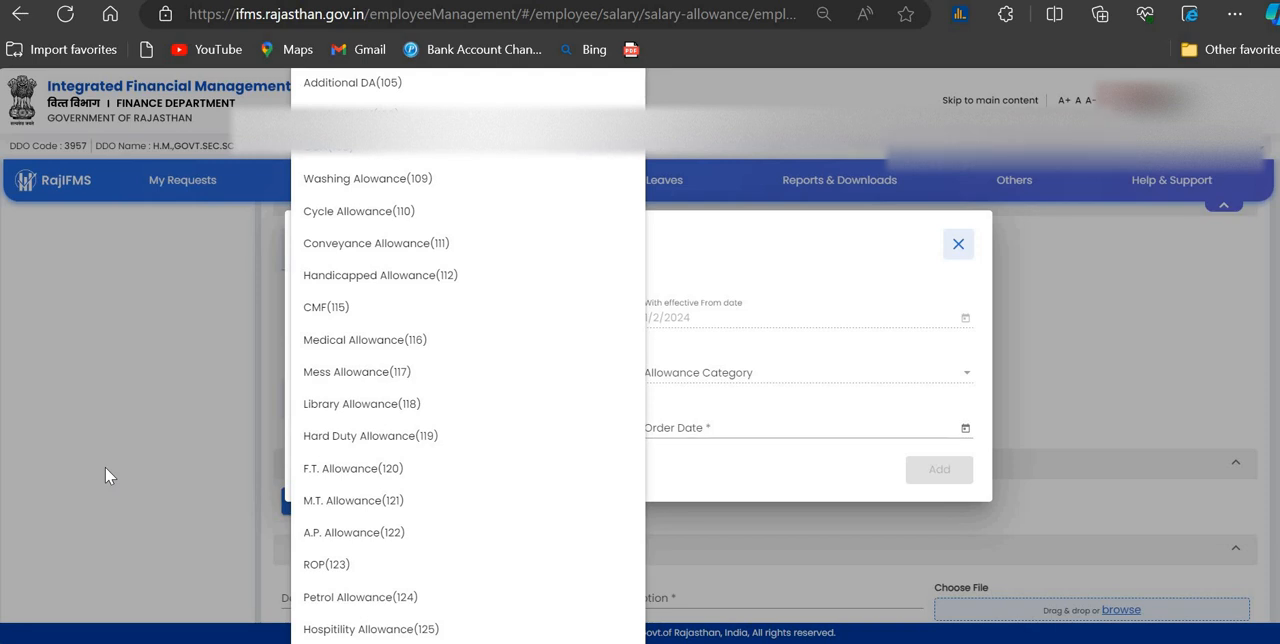
pyautogui.click(103, 384)
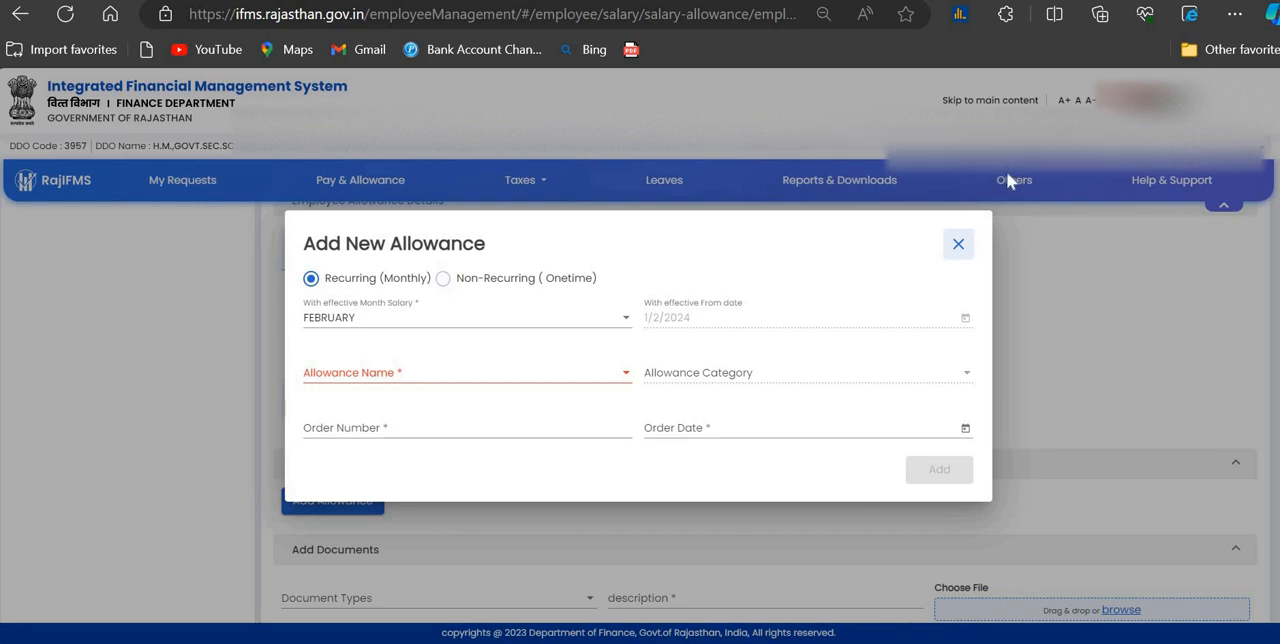
pyautogui.click(958, 245)
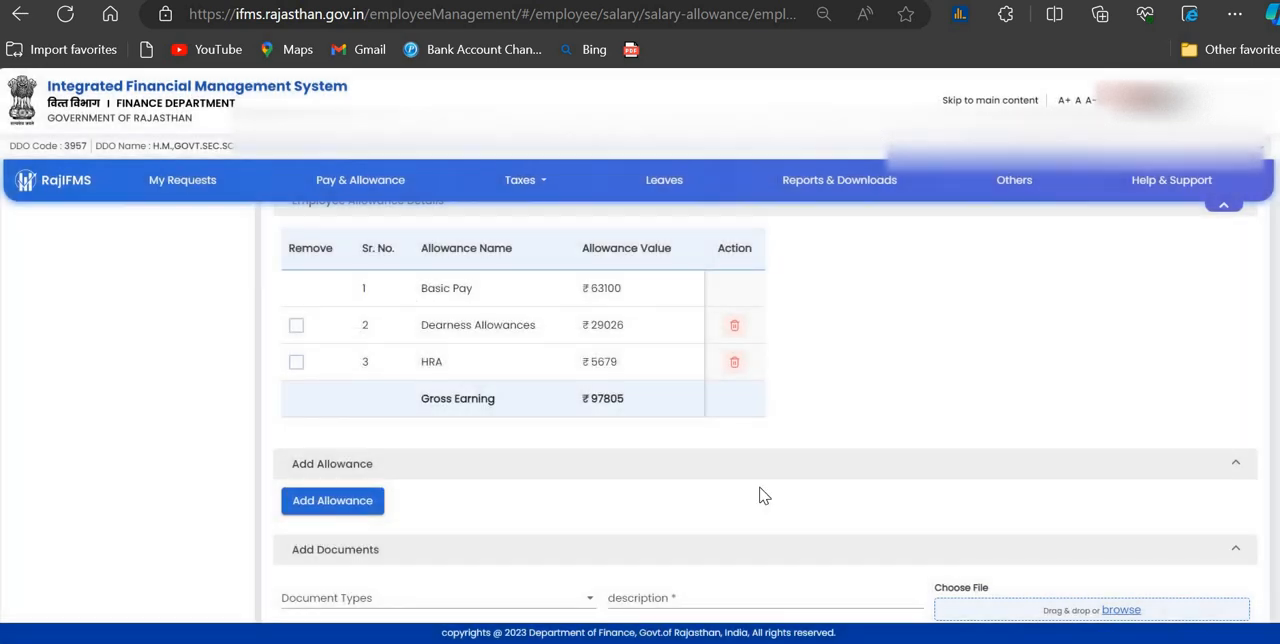
# Step: Examine the document type, description and remarks fields of the allowance sanction, and look back over the employee details
pyautogui.scroll(-3, 669, 486)
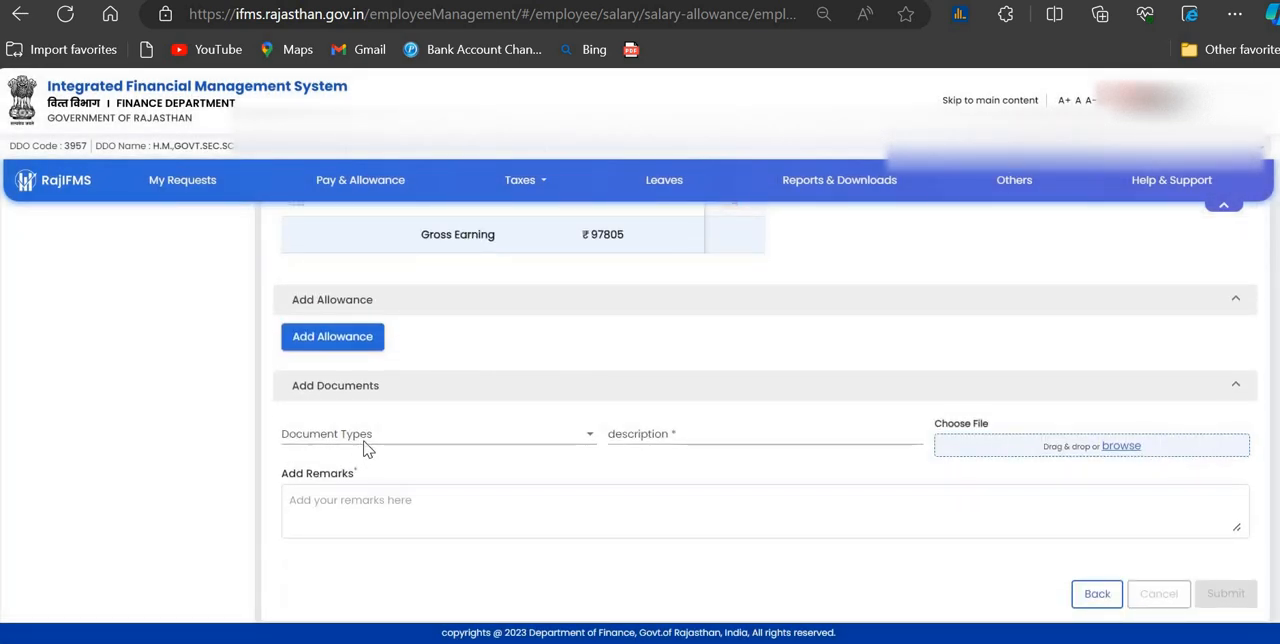
pyautogui.click(363, 447)
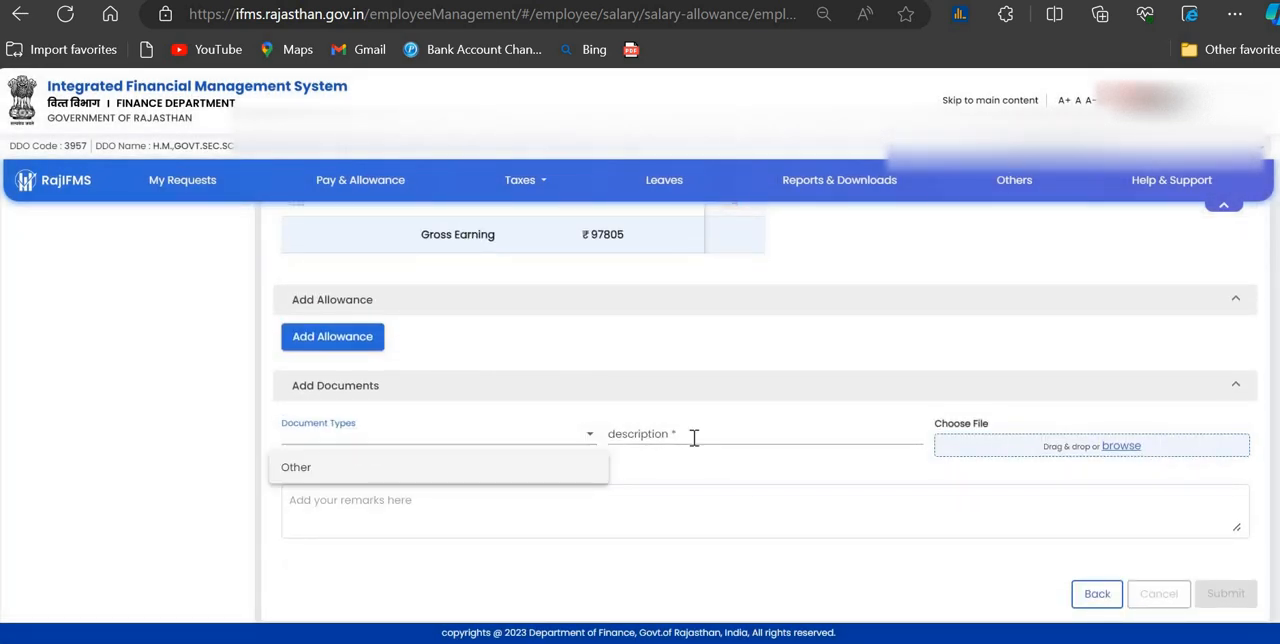
pyautogui.click(691, 436)
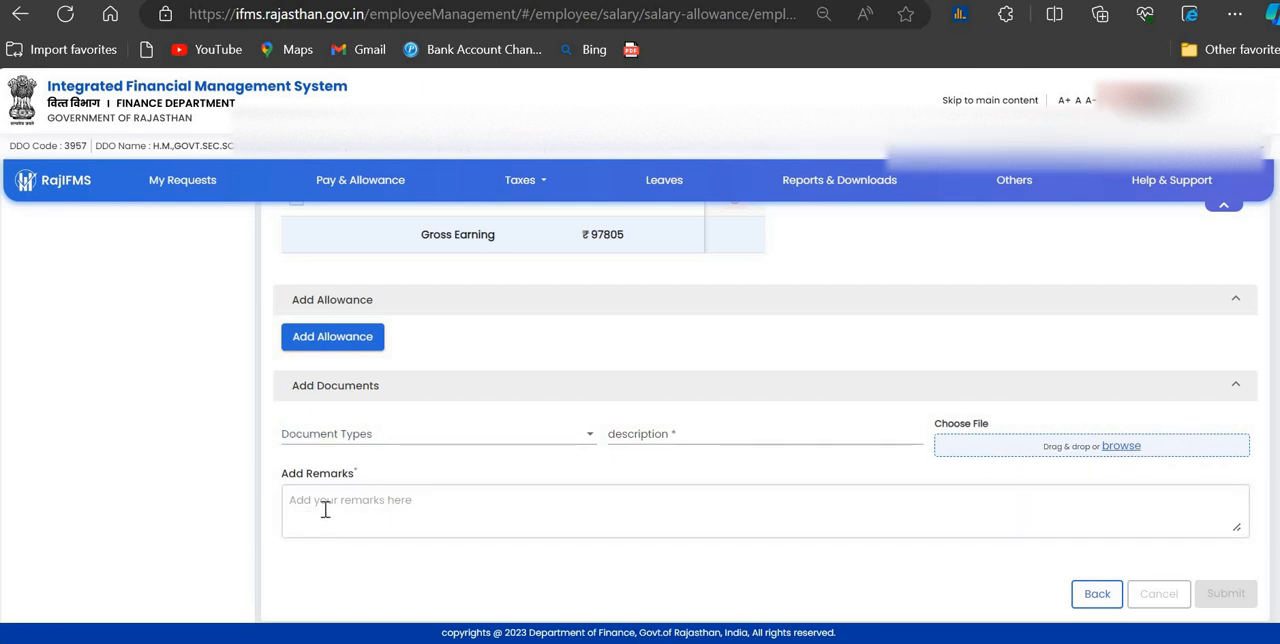
pyautogui.click(362, 517)
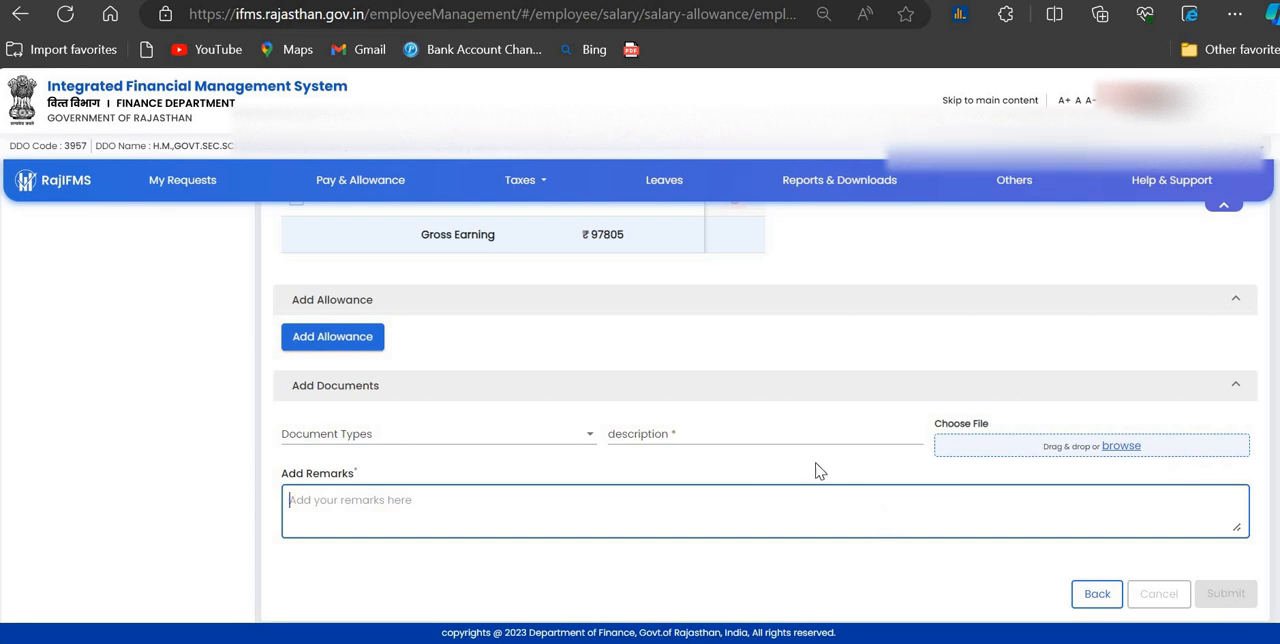
pyautogui.scroll(5, 795, 449)
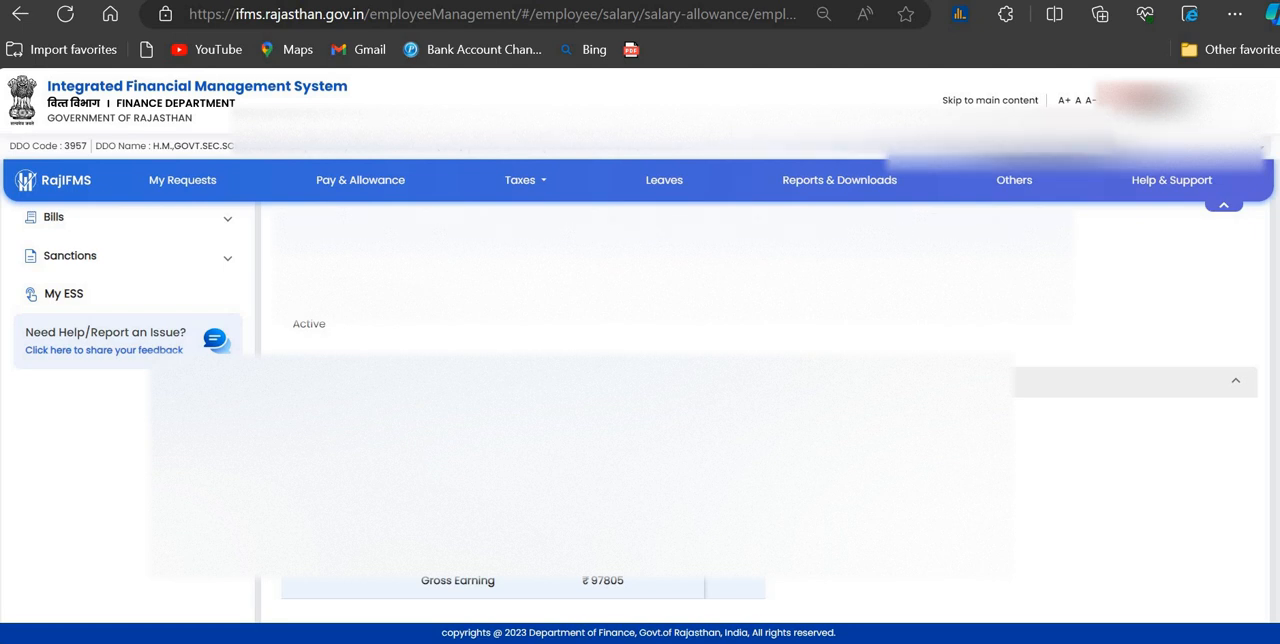
pyautogui.scroll(1, 640, 400)
pyautogui.scroll(1, 640, 400)
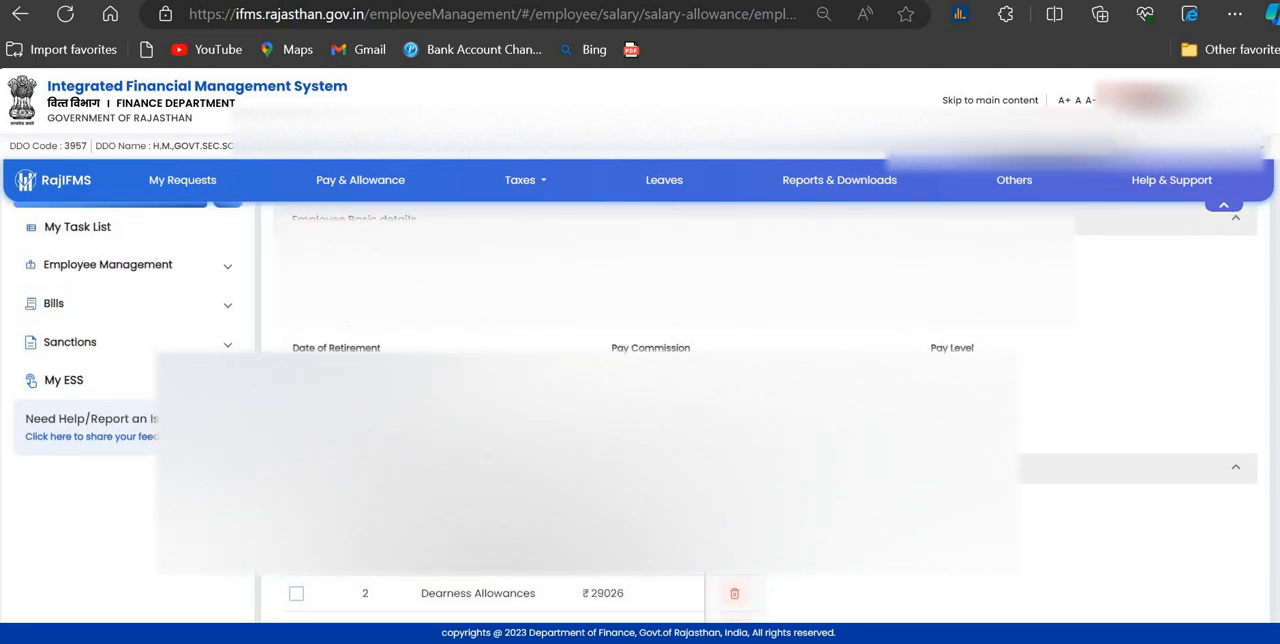
# Step: Open the Deduction Sanction (Individual) list under Salary Sanctions, reload it, and initiate a deduction sanction for the second employee
pyautogui.scroll(-2, 145, 340)
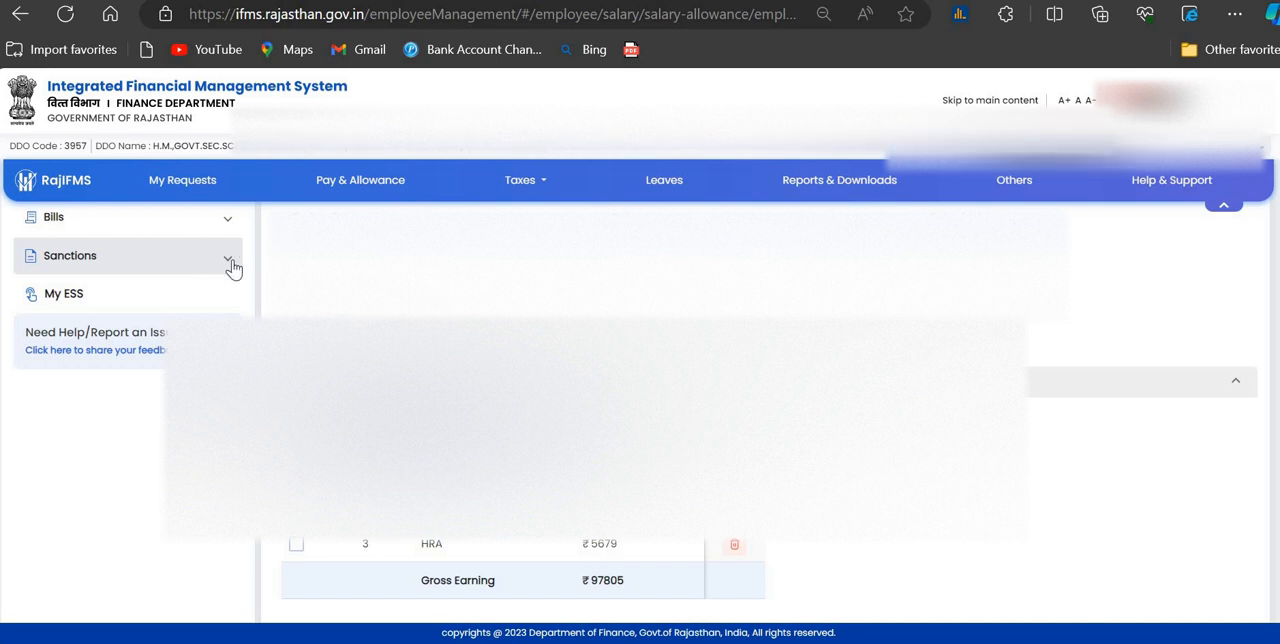
pyautogui.click(213, 266)
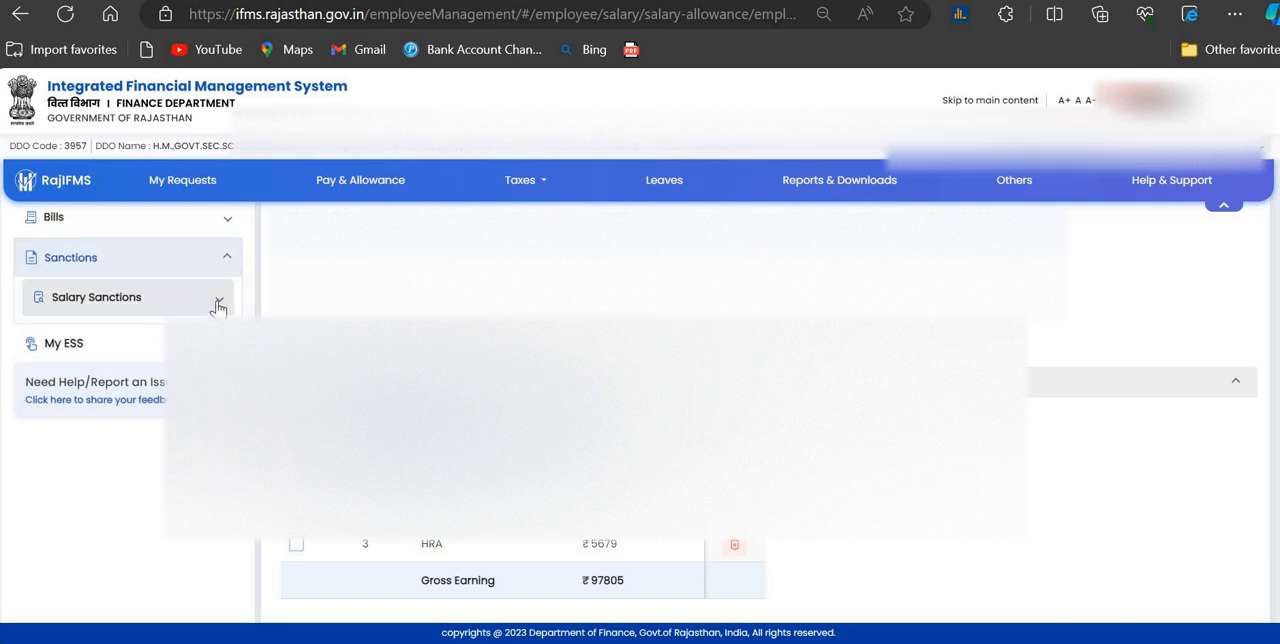
pyautogui.click(218, 306)
pyautogui.scroll(-2, 129, 337)
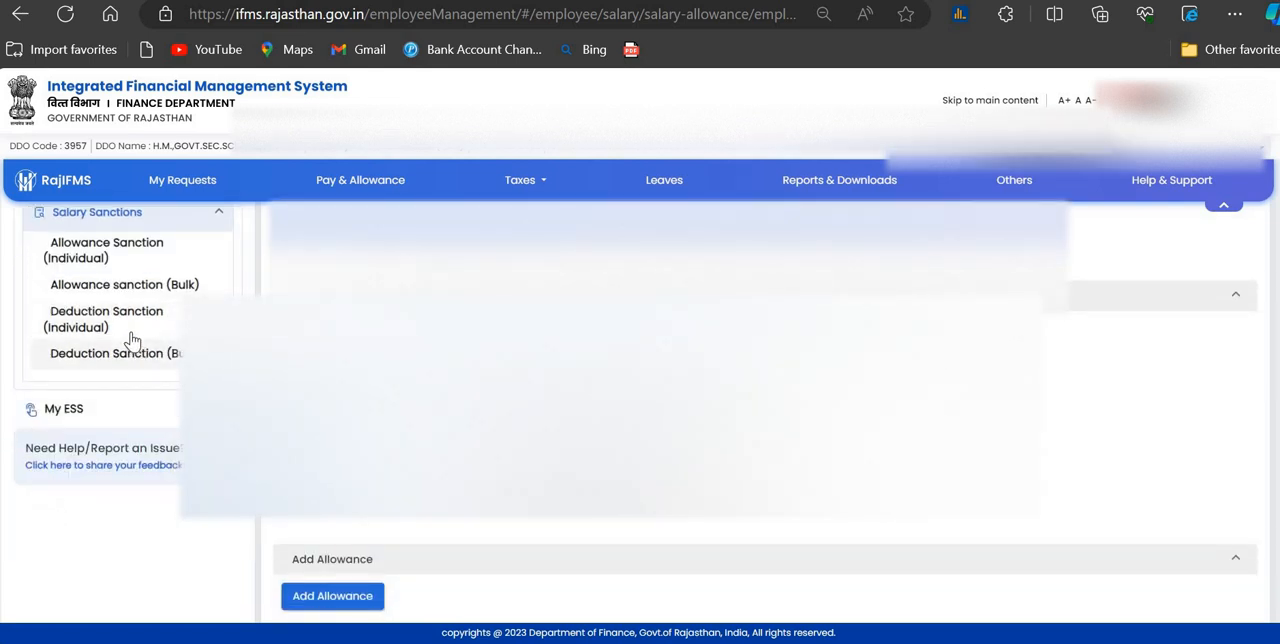
pyautogui.click(128, 320)
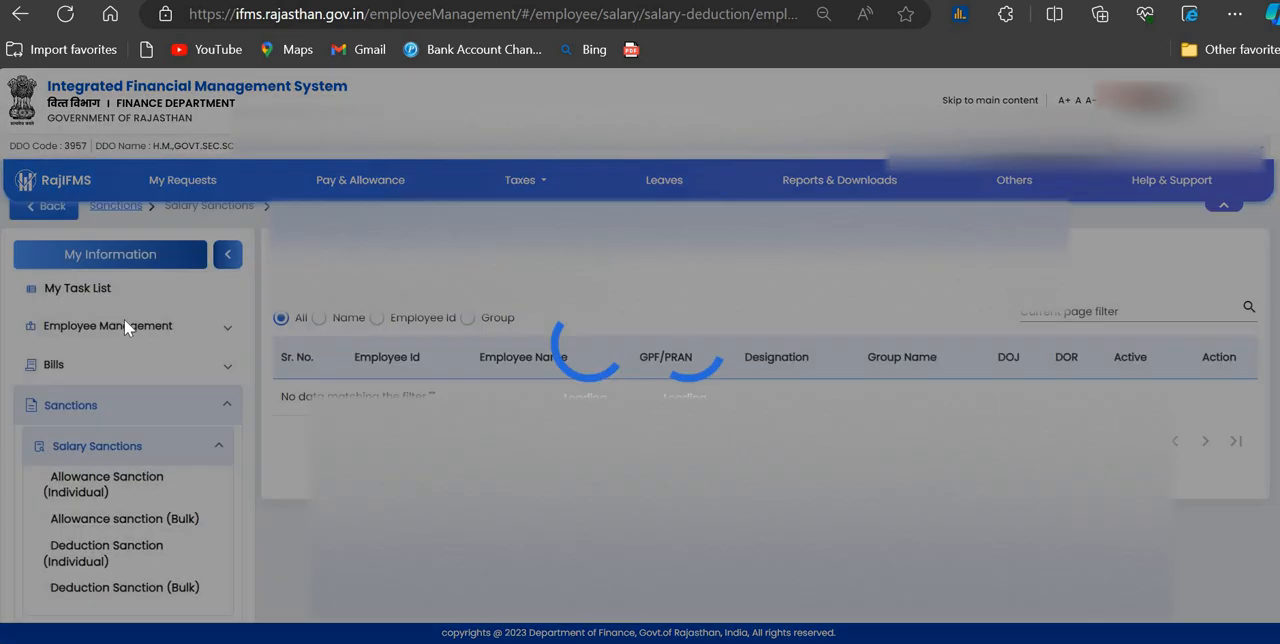
pyautogui.click(65, 15)
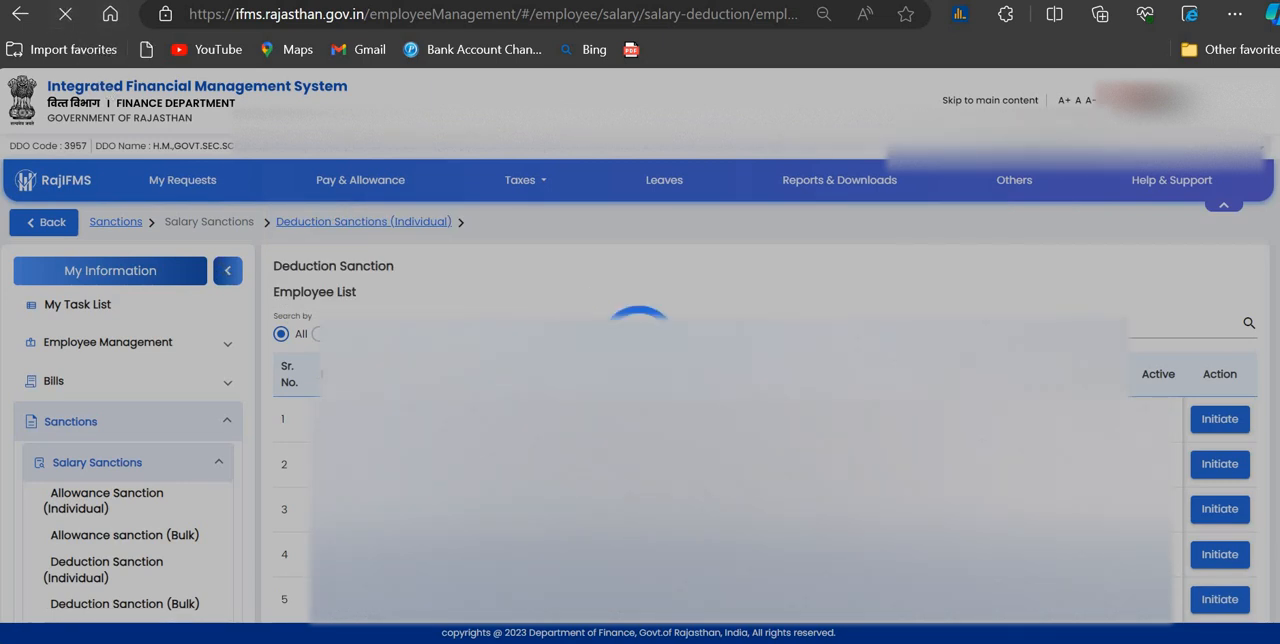
pyautogui.click(66, 16)
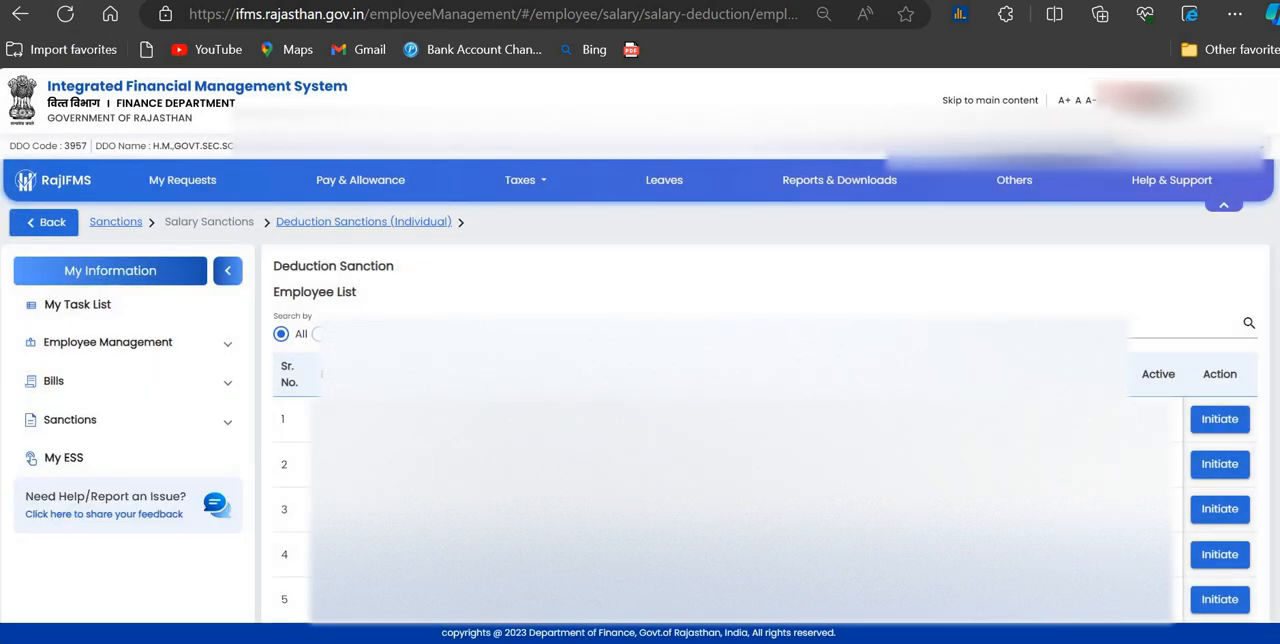
pyautogui.click(1219, 464)
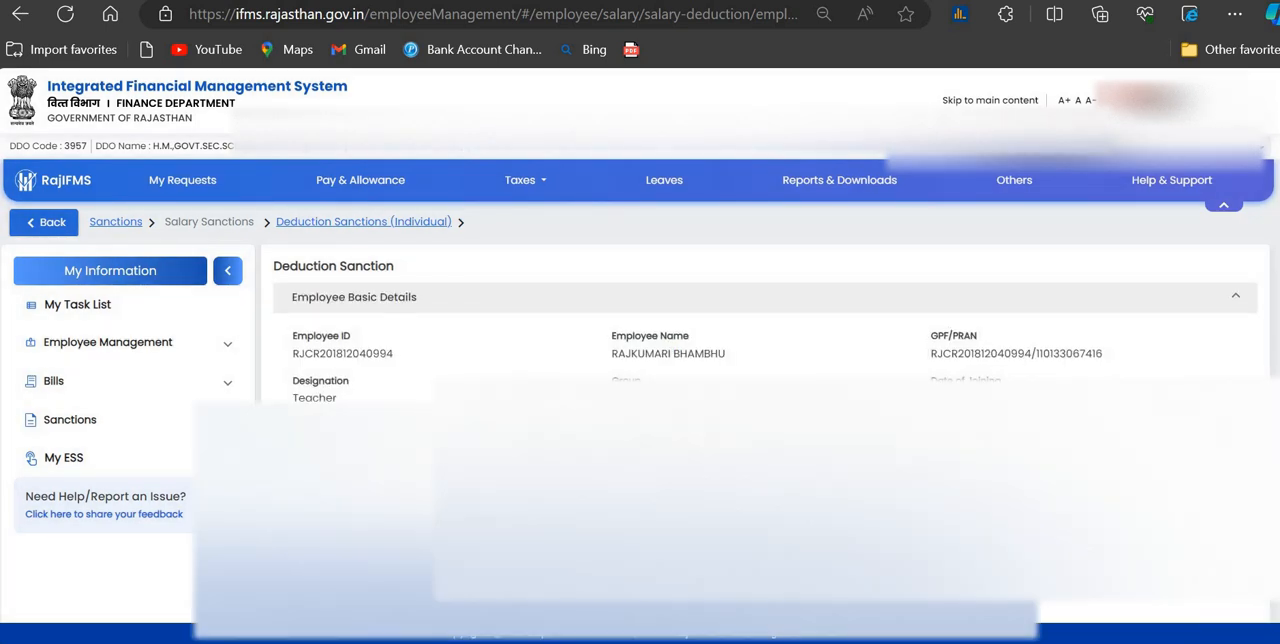
# Step: Reopen the second employee's deduction sanction from the employee list and examine the existing deductions
pyautogui.scroll(-3, 1212, 468)
pyautogui.scroll(-1, 1212, 468)
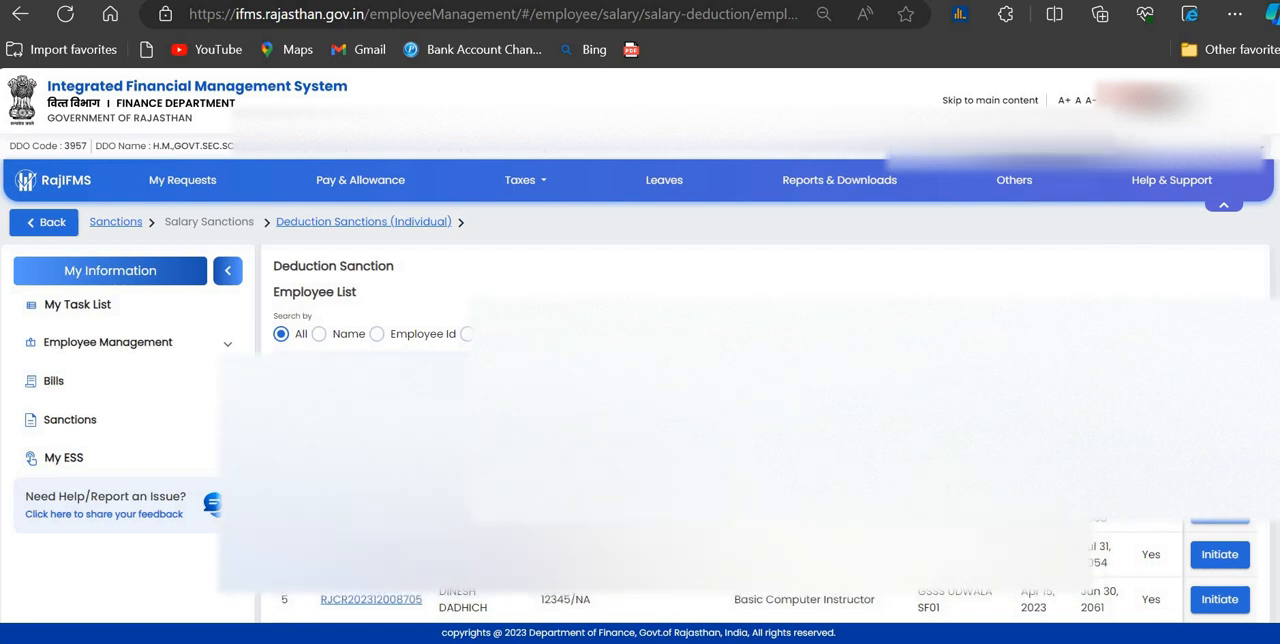
pyautogui.scroll(-1, 760, 400)
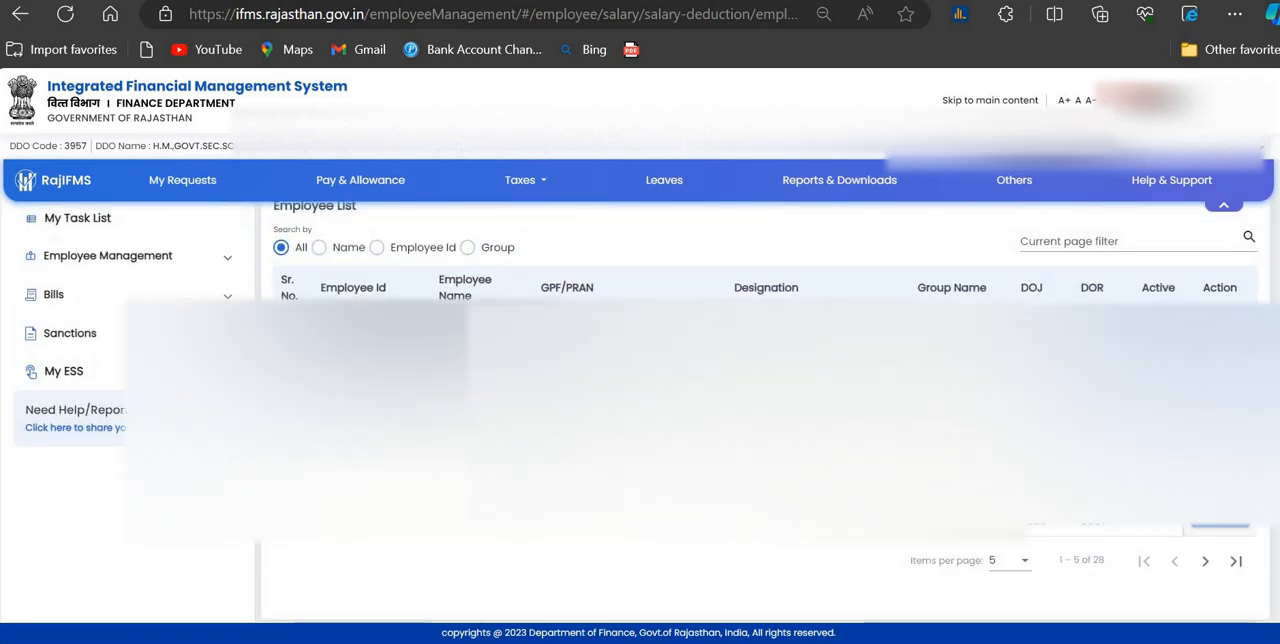
pyautogui.click(1220, 516)
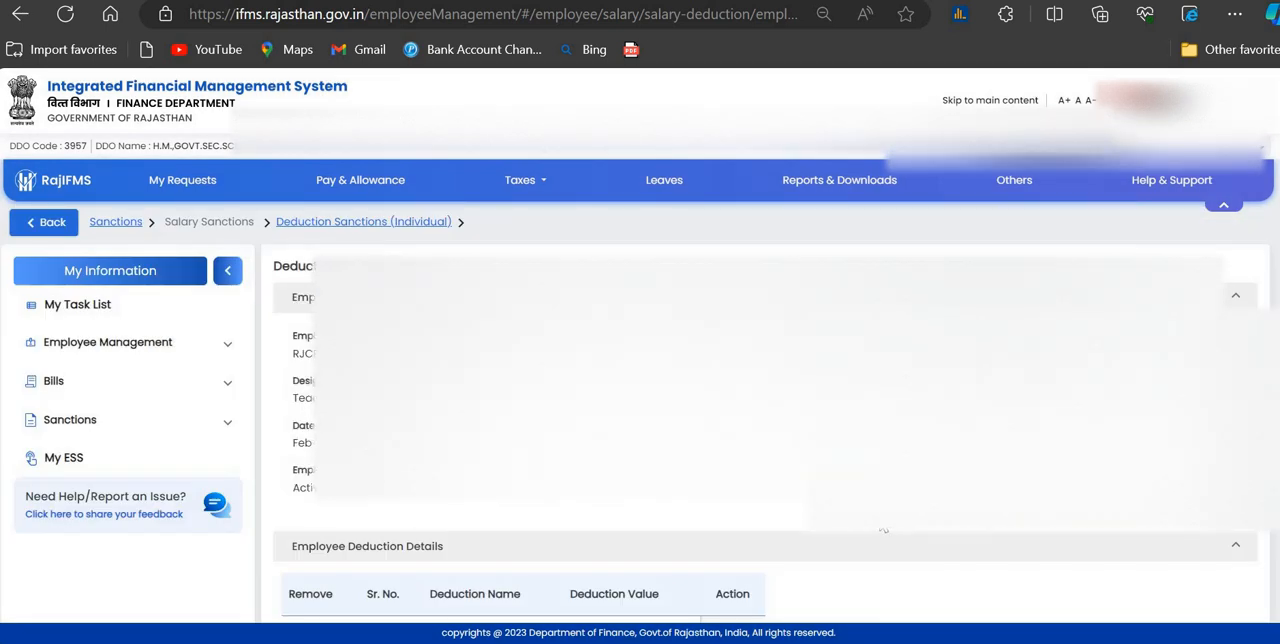
pyautogui.scroll(-3, 882, 527)
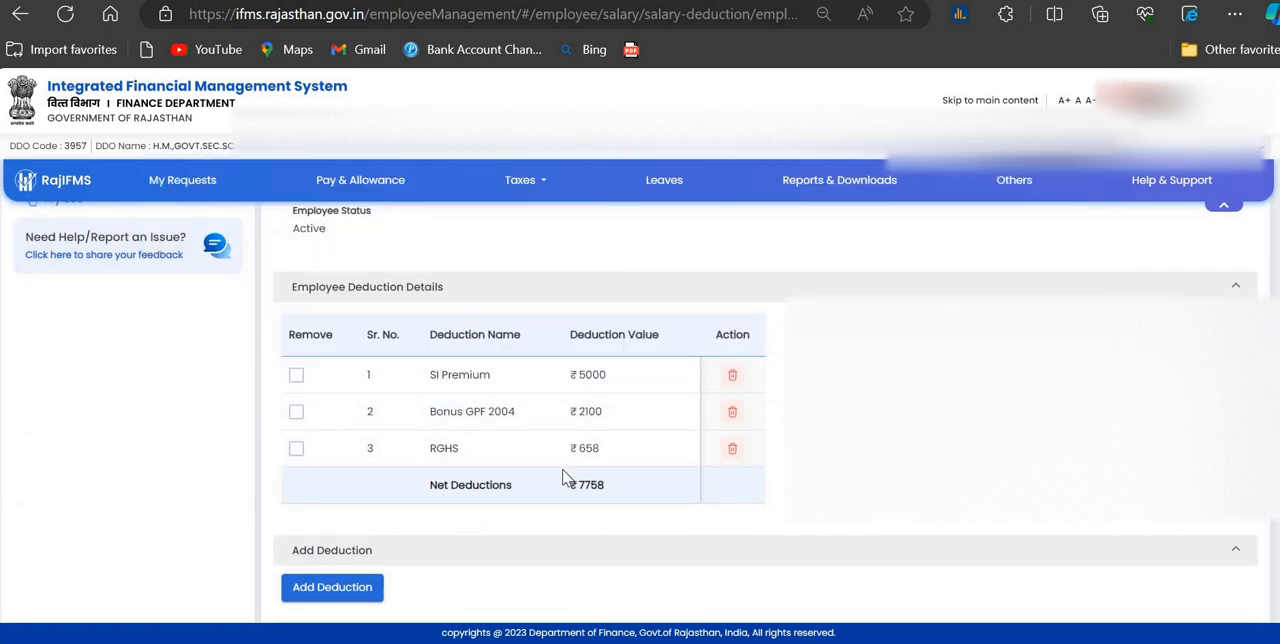
pyautogui.scroll(-1, 590, 430)
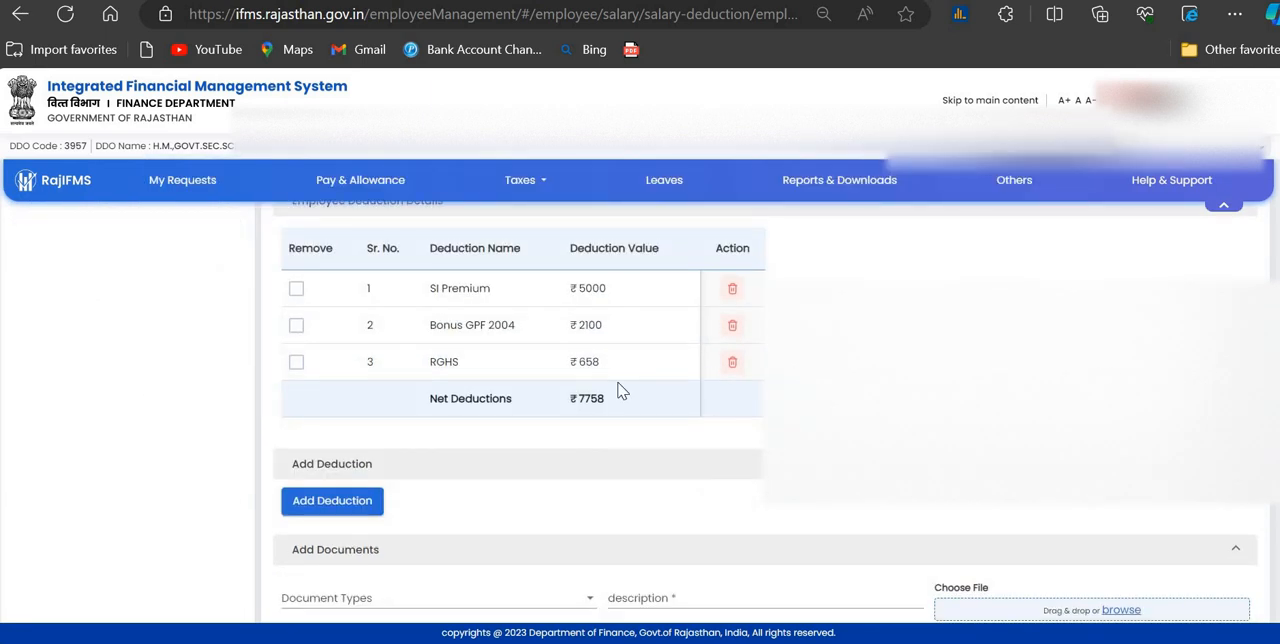
# Step: Start a new recurring monthly deduction effective from the FEBRUARY salary and choose Income Tax(202) as its name
pyautogui.click(356, 498)
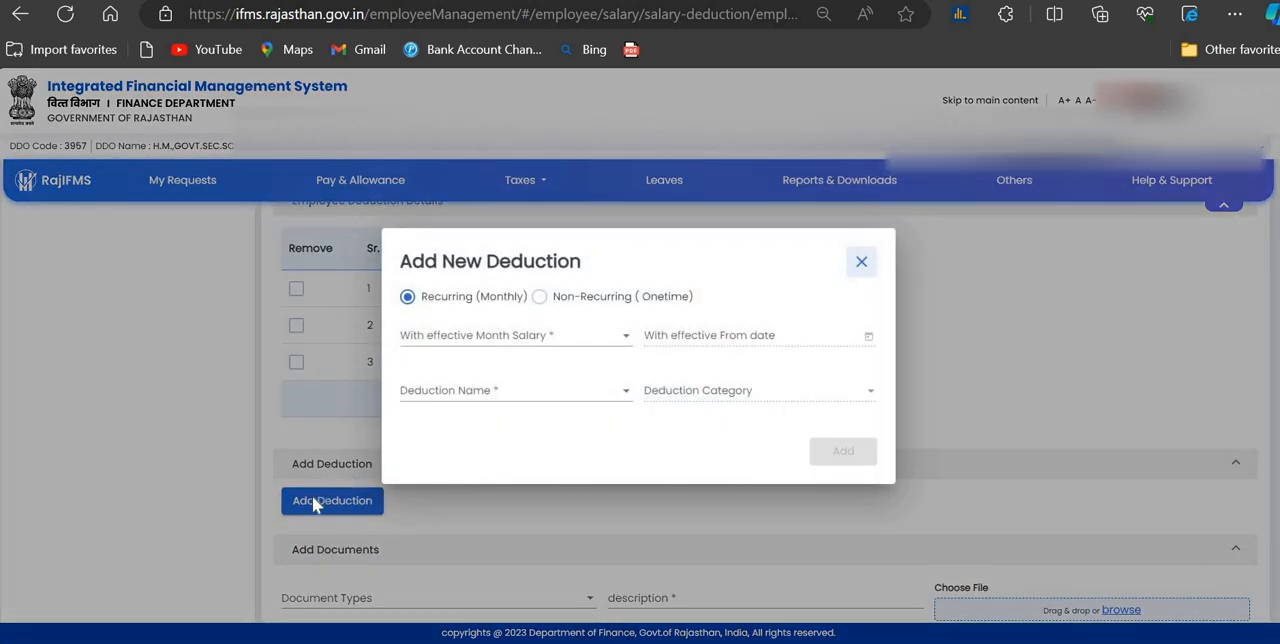
pyautogui.click(530, 343)
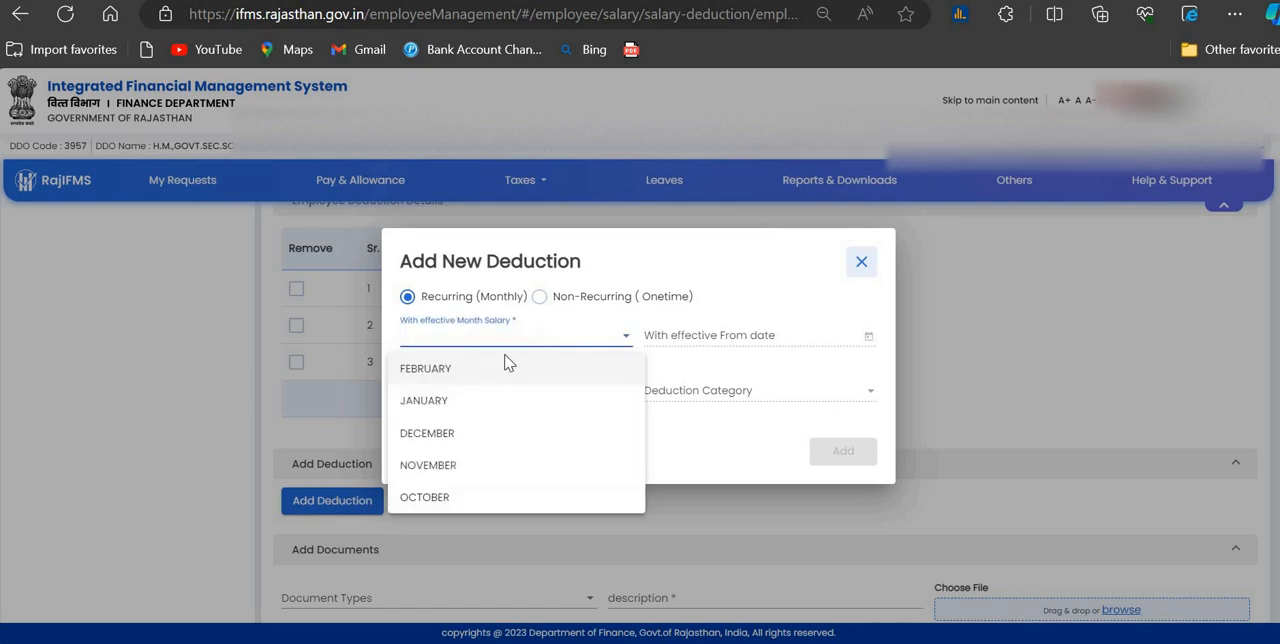
pyautogui.click(470, 370)
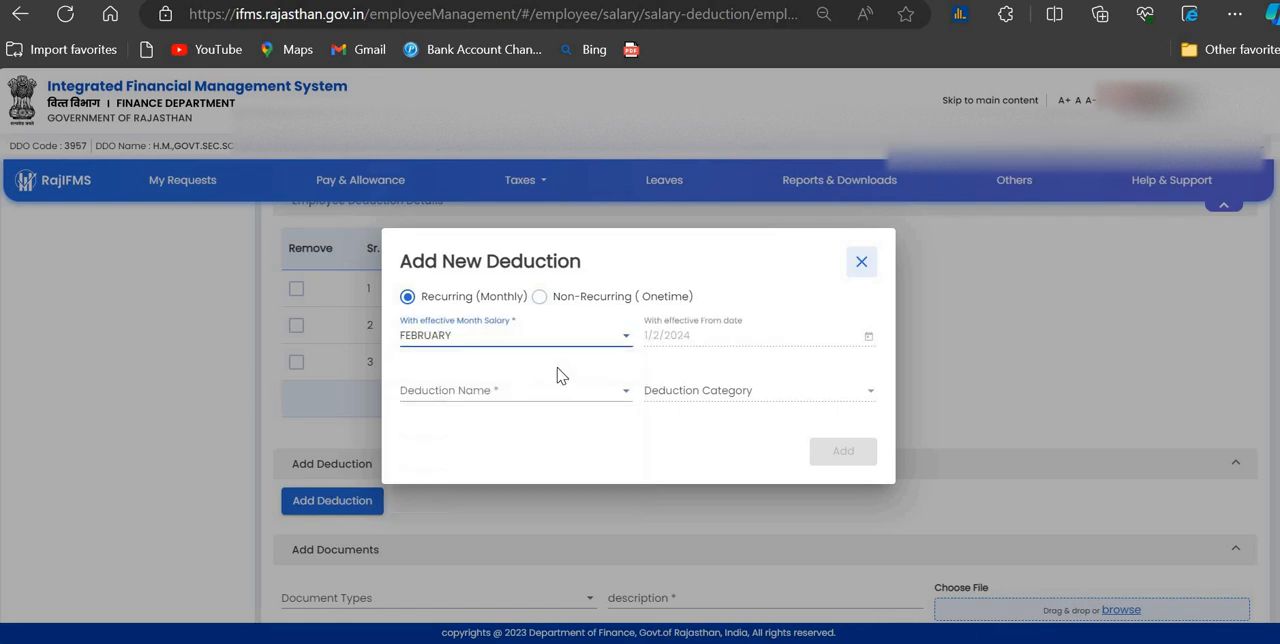
pyautogui.click(466, 400)
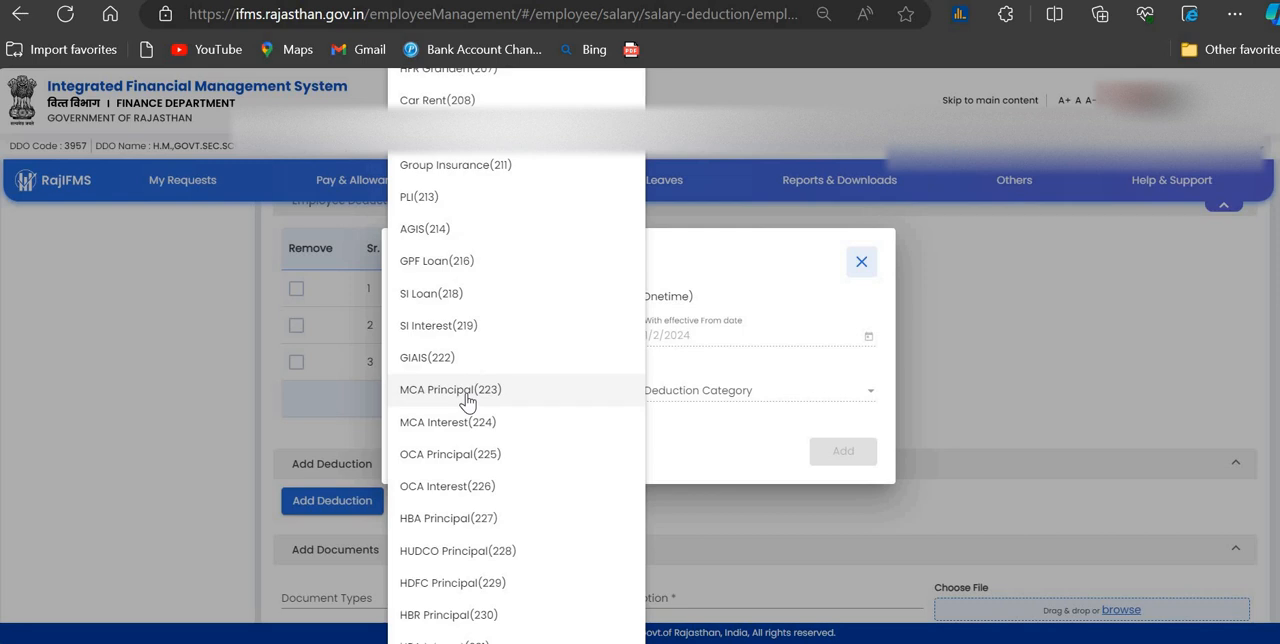
pyautogui.scroll(-5, 466, 400)
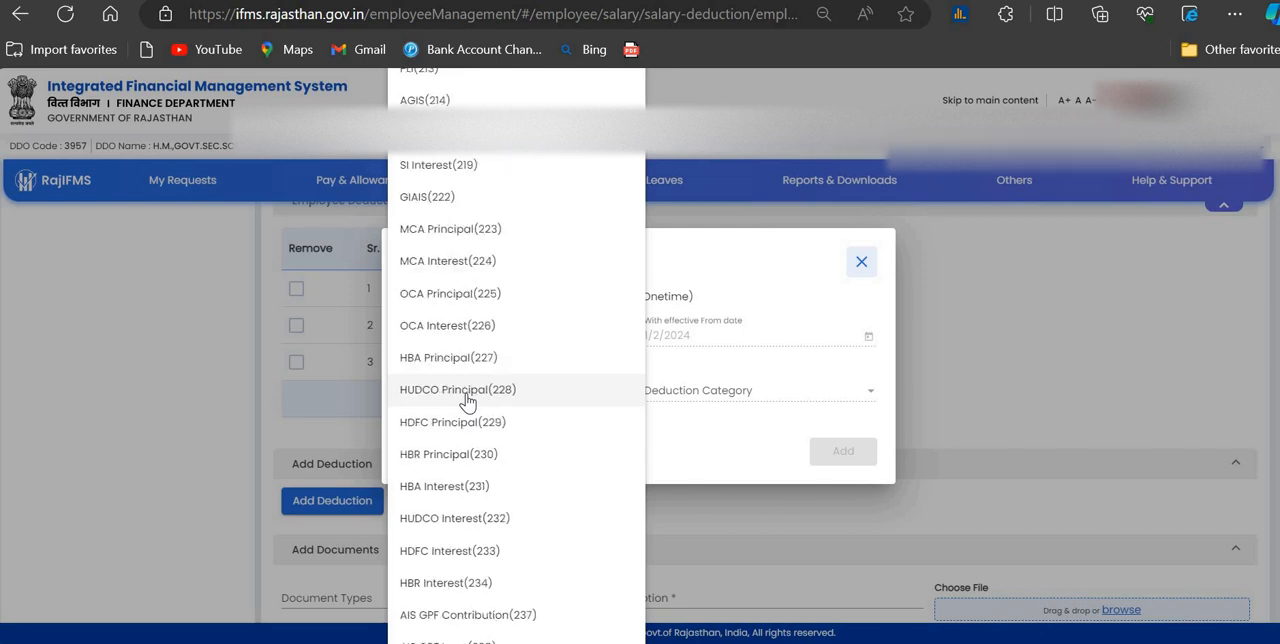
pyautogui.write('inco')
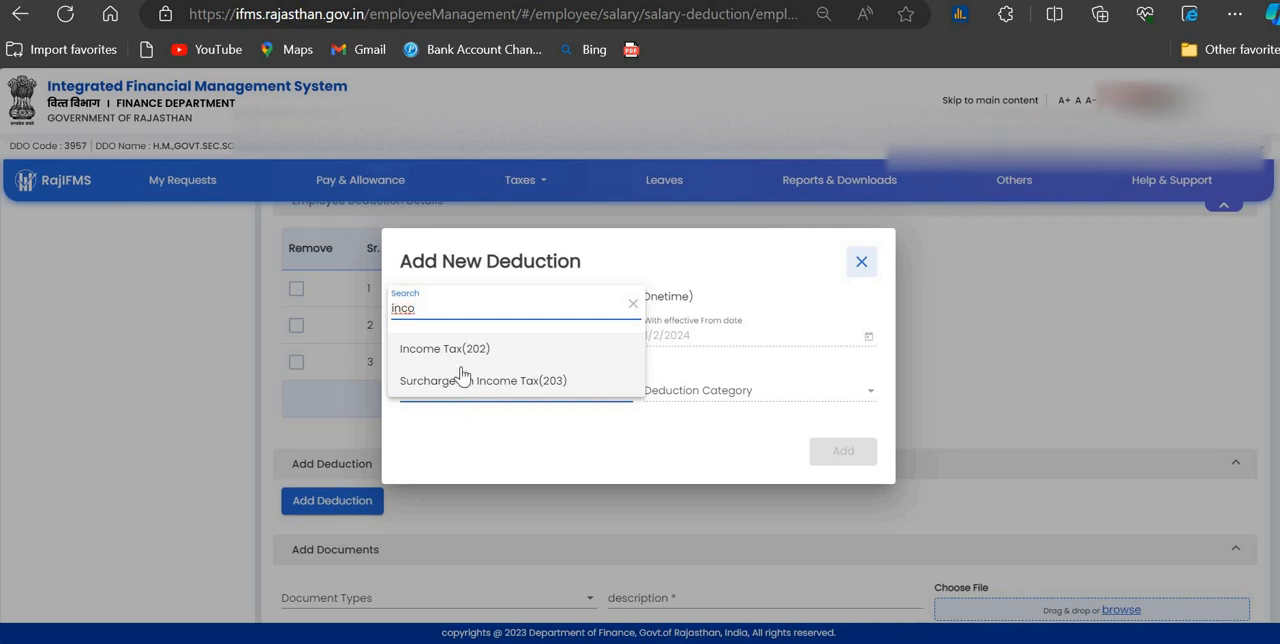
pyautogui.click(458, 350)
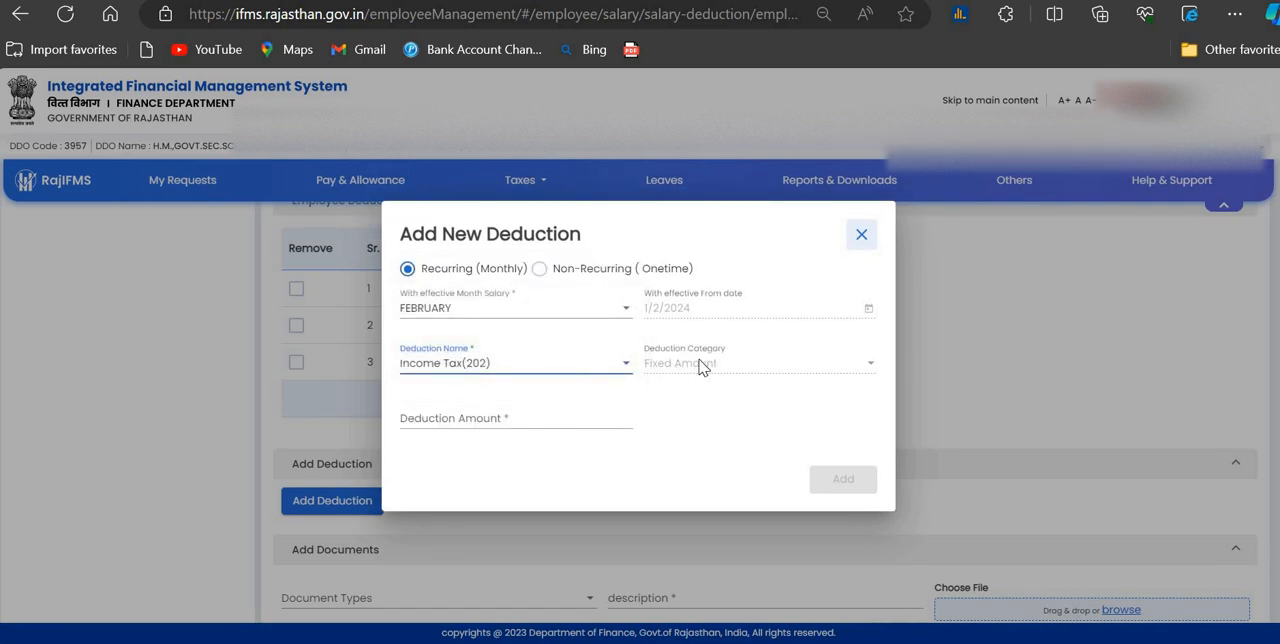
# Step: Set the deduction amount to 1000 and add the Income Tax deduction to the sanction
pyautogui.click(443, 421)
pyautogui.write('1')
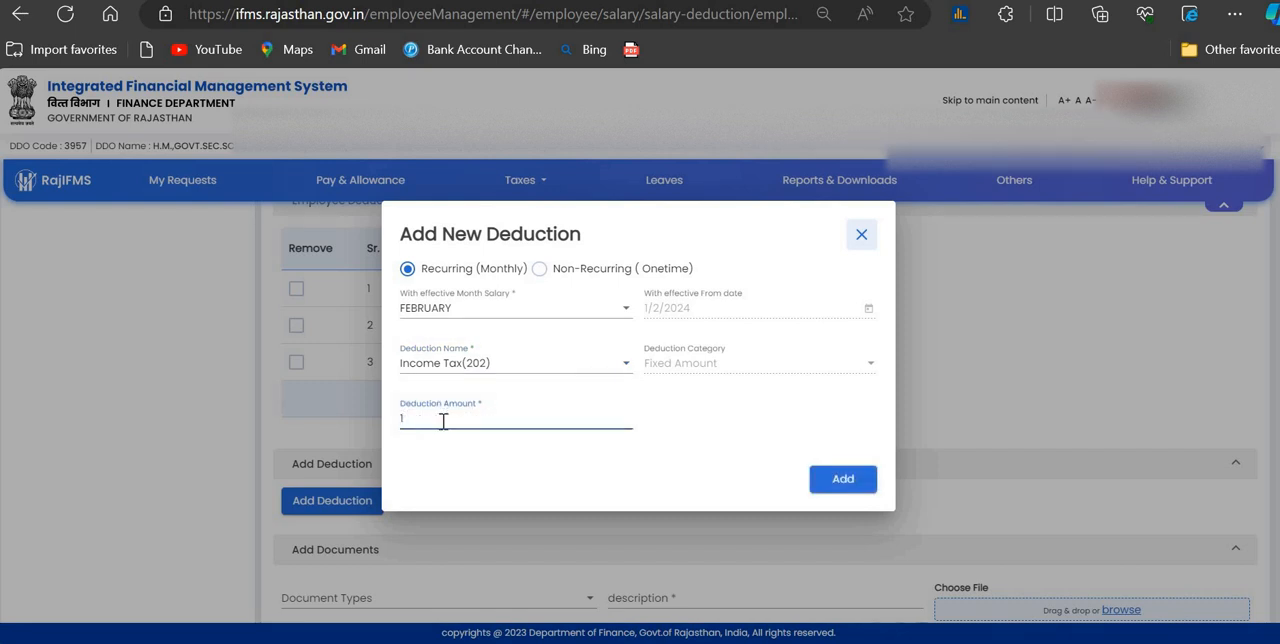
pyautogui.write('000')
pyautogui.click(843, 480)
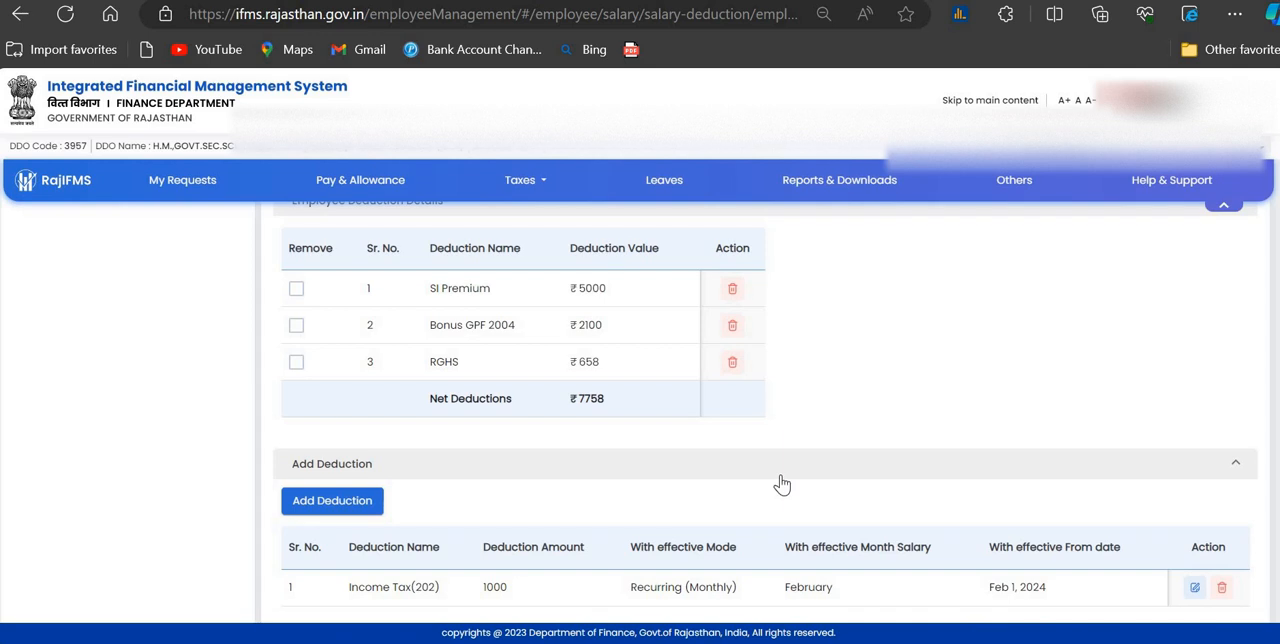
# Step: Set the document type to Other and describe the document as "income tax"
pyautogui.scroll(-2, 780, 484)
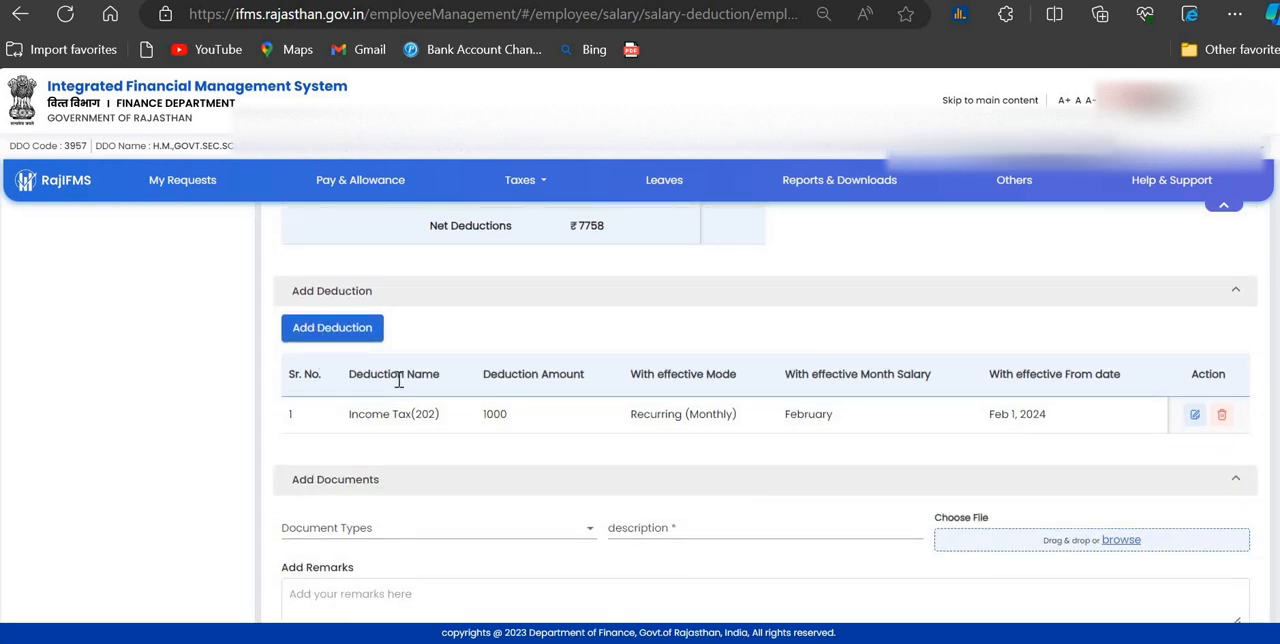
pyautogui.click(395, 538)
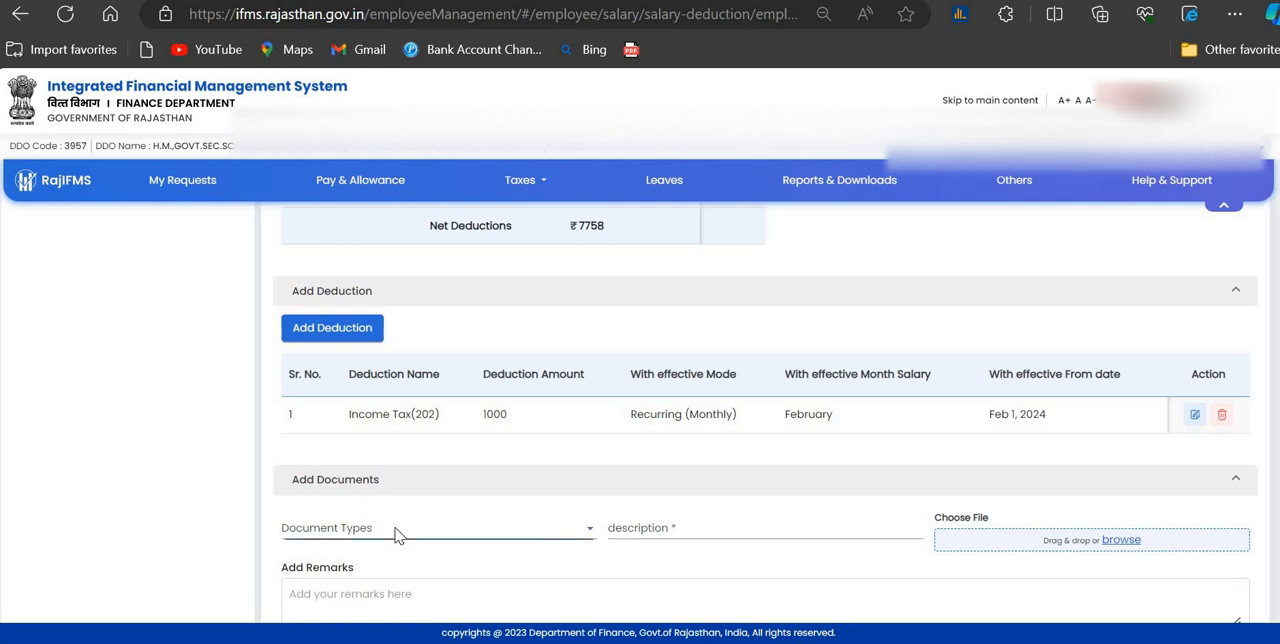
pyautogui.click(335, 560)
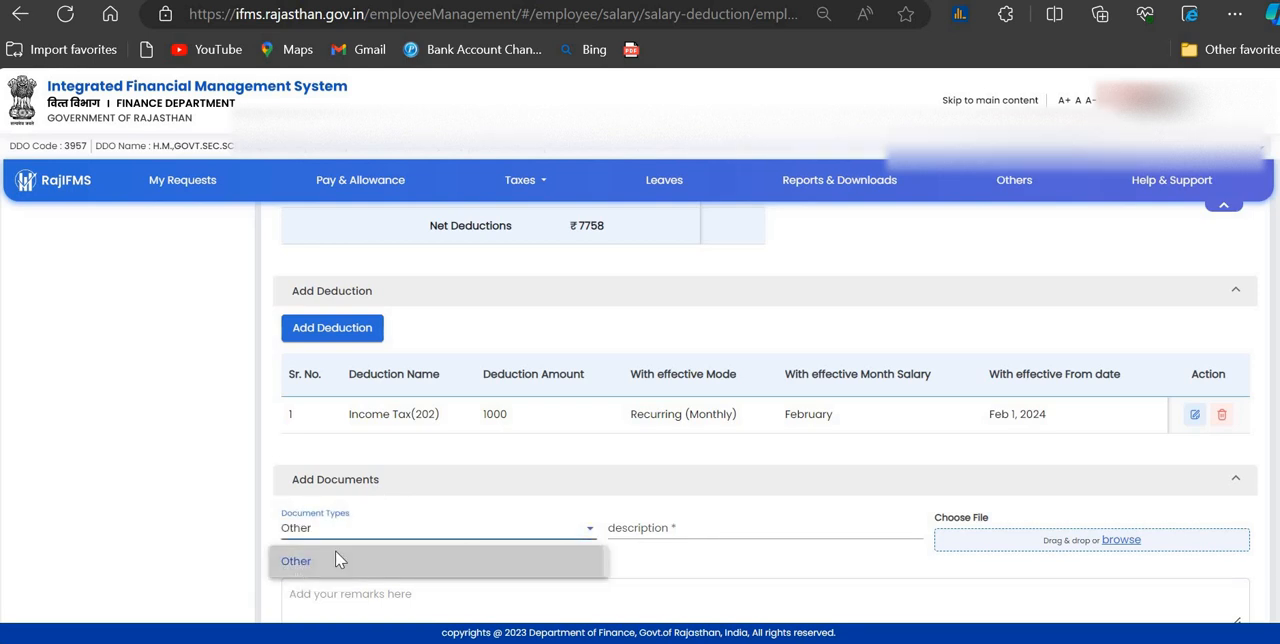
pyautogui.click(661, 535)
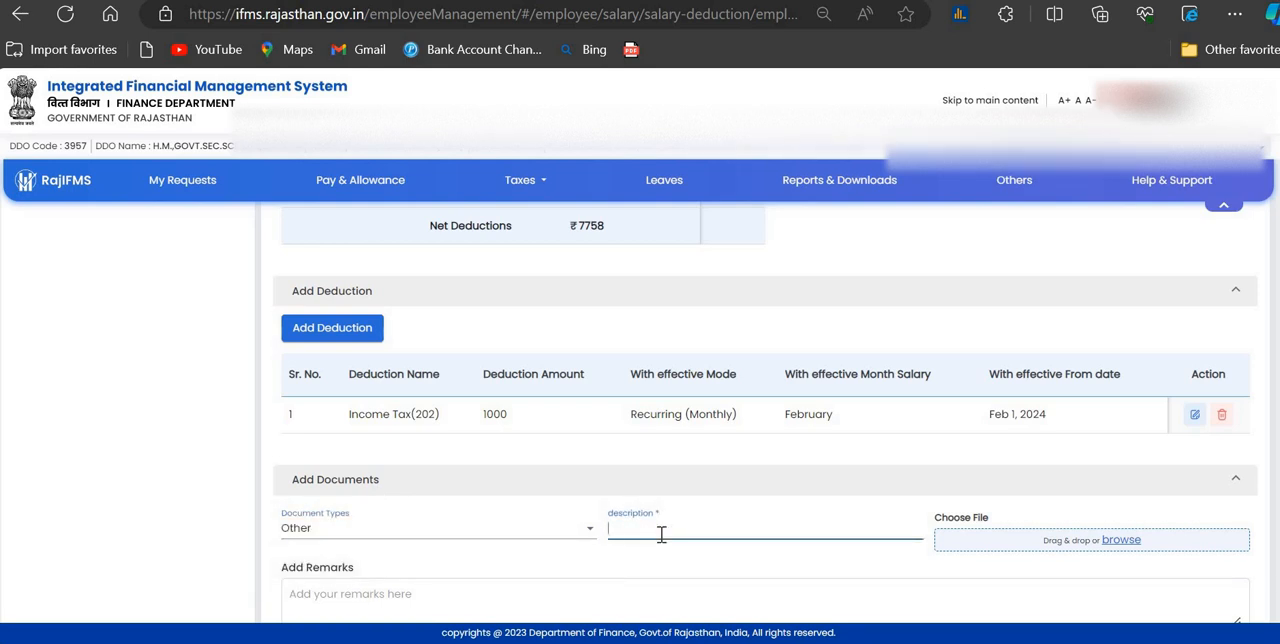
pyautogui.write('inco')
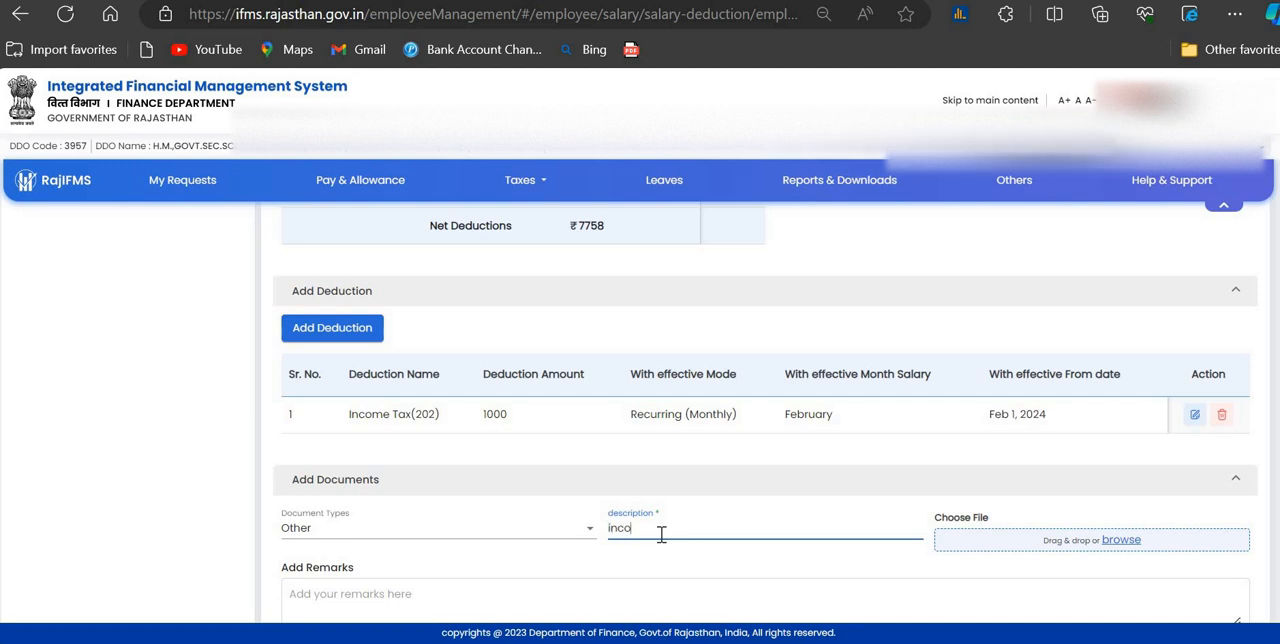
pyautogui.write('me tax')
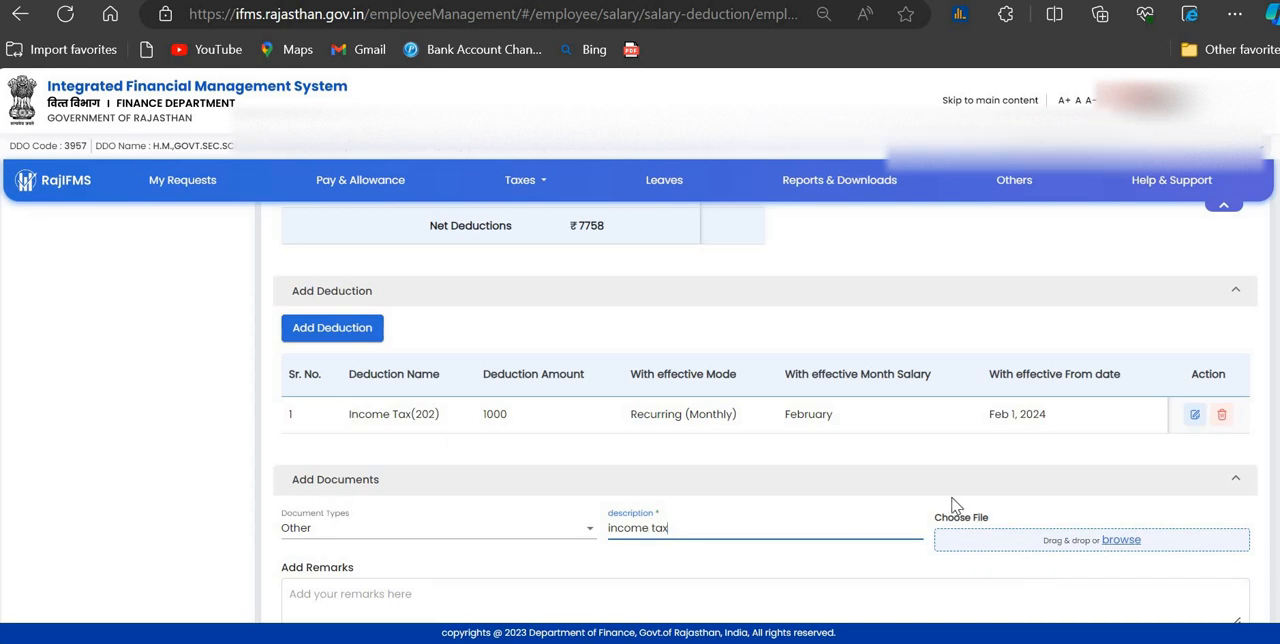
# Step: Submit the deduction sanction request without uploading a document, approving both confirmations
pyautogui.scroll(-1, 817, 570)
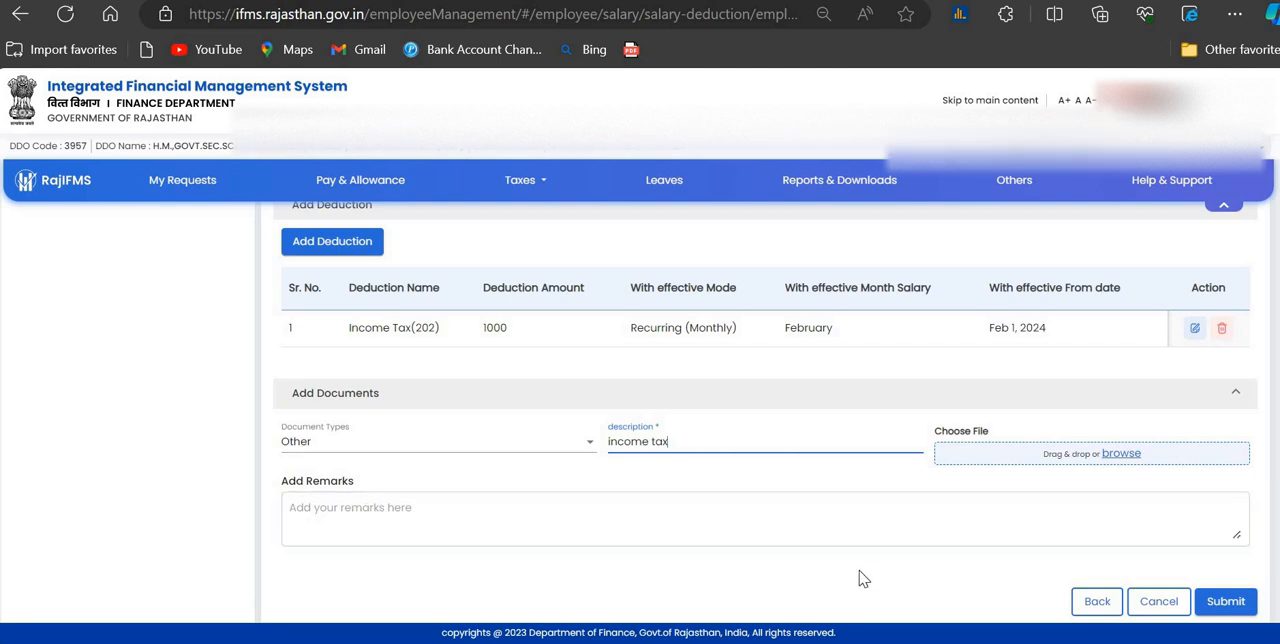
pyautogui.click(1238, 603)
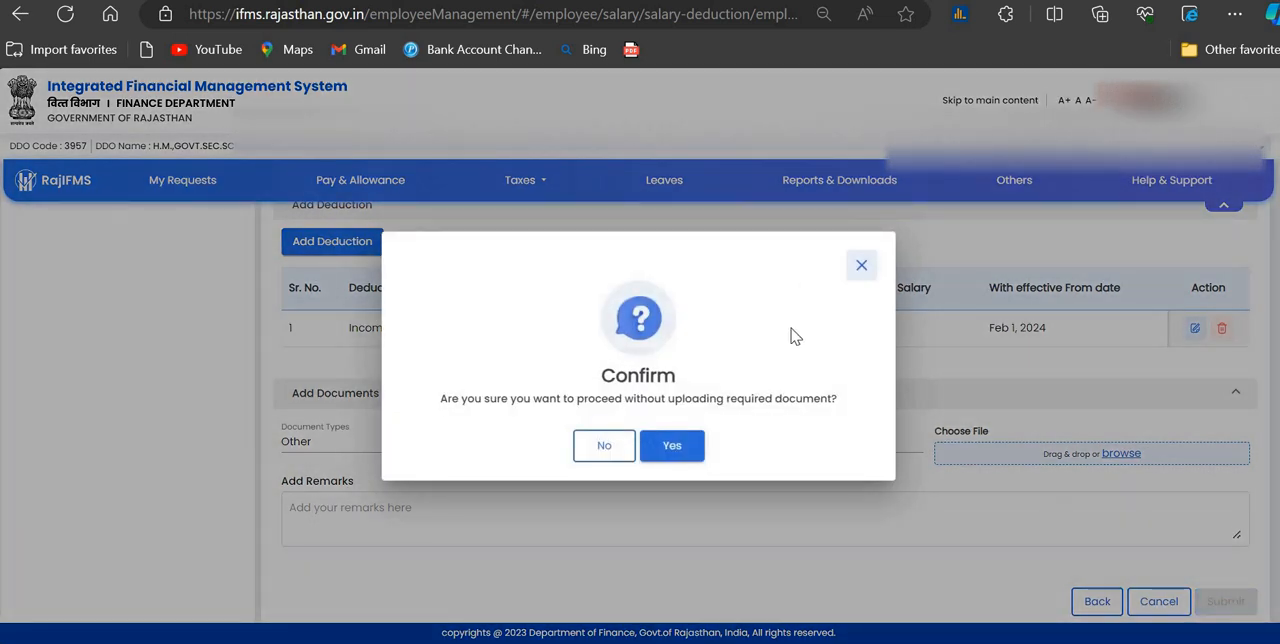
pyautogui.click(672, 446)
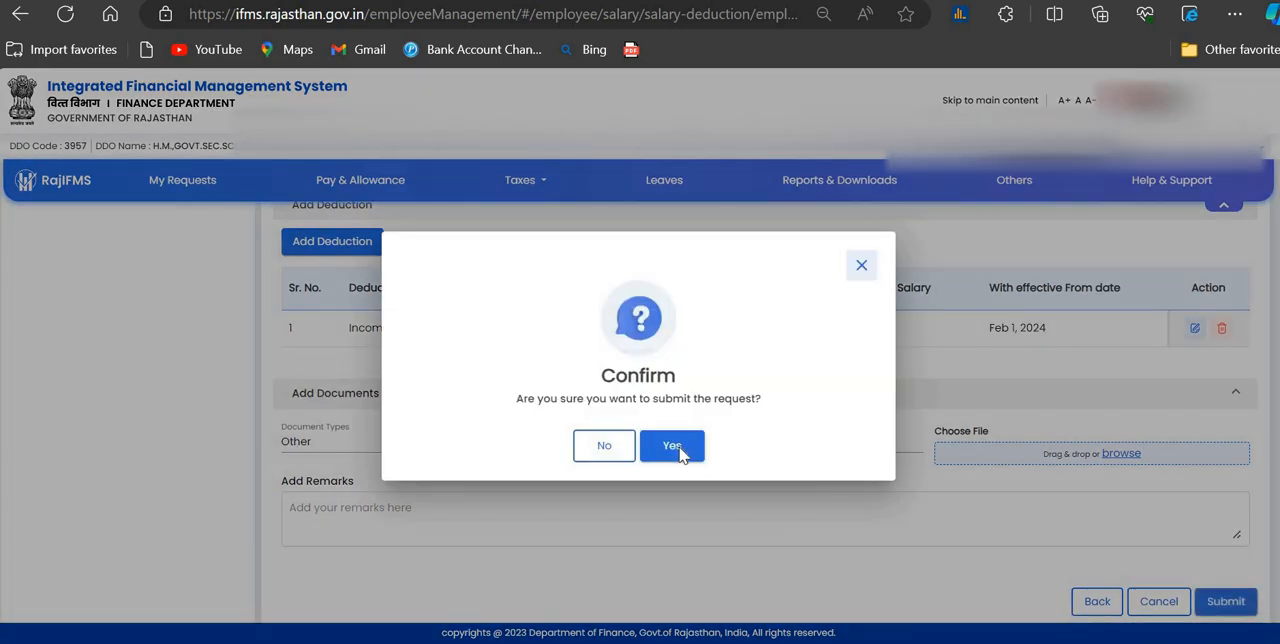
pyautogui.click(678, 447)
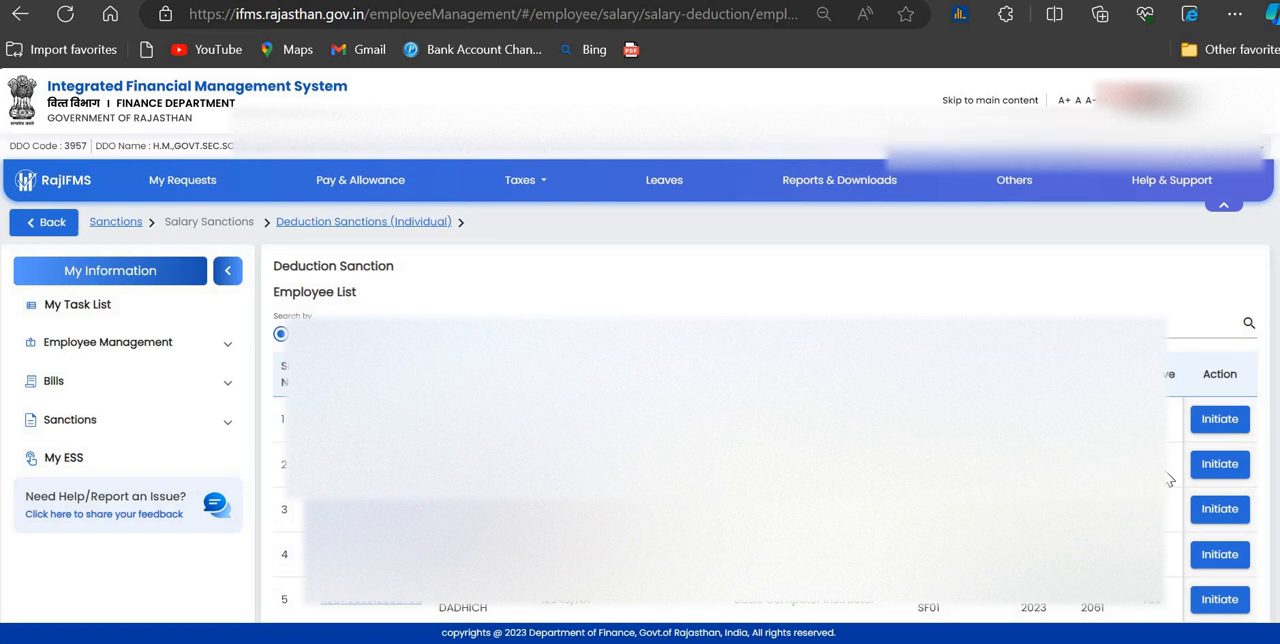
# Step: Initiate the second employee's deduction sanction again and check the updated list of deductions
pyautogui.click(1206, 469)
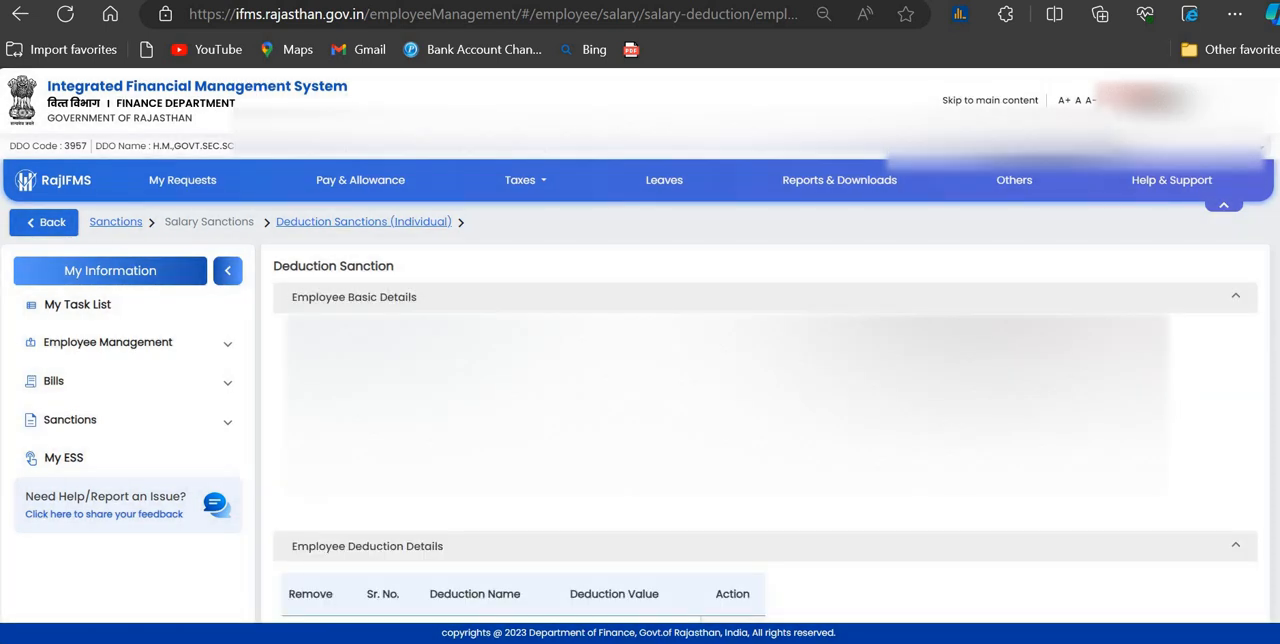
pyautogui.scroll(-5, 723, 438)
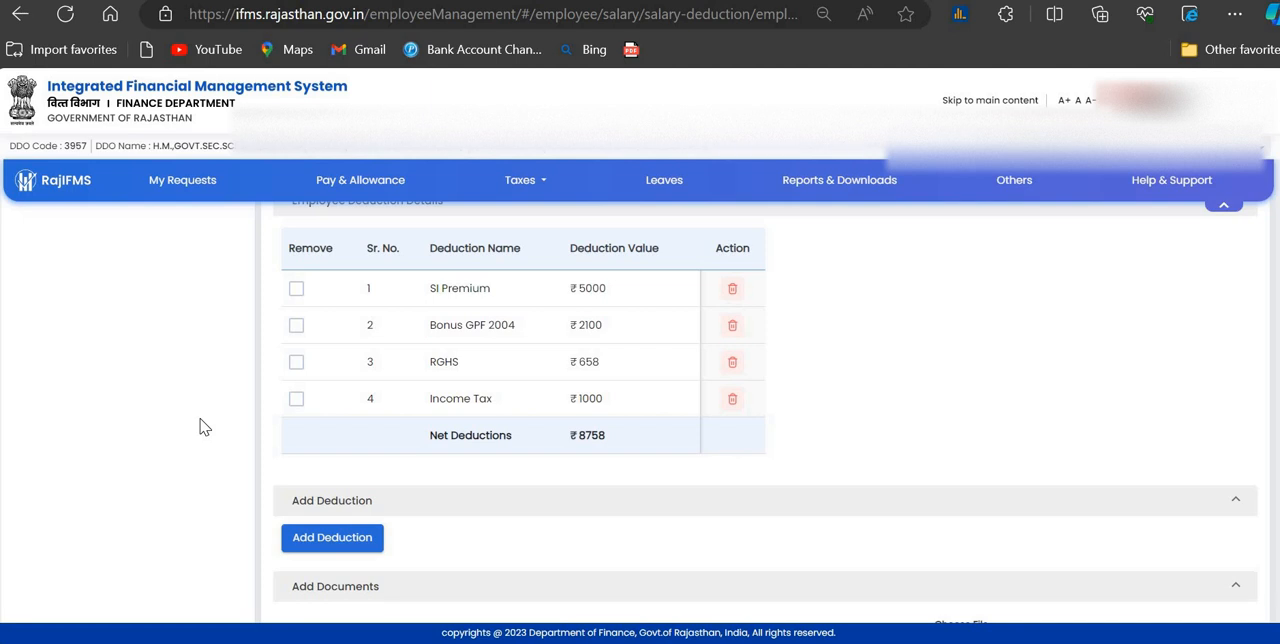
pyautogui.scroll(3, 208, 428)
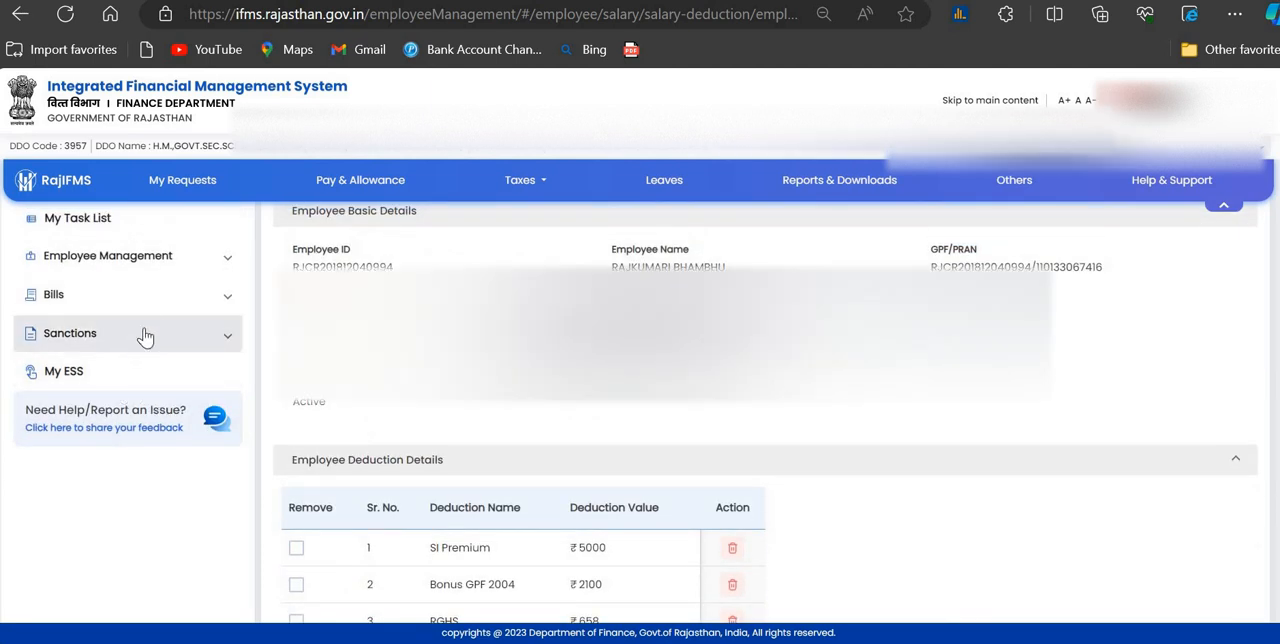
pyautogui.scroll(2, 180, 332)
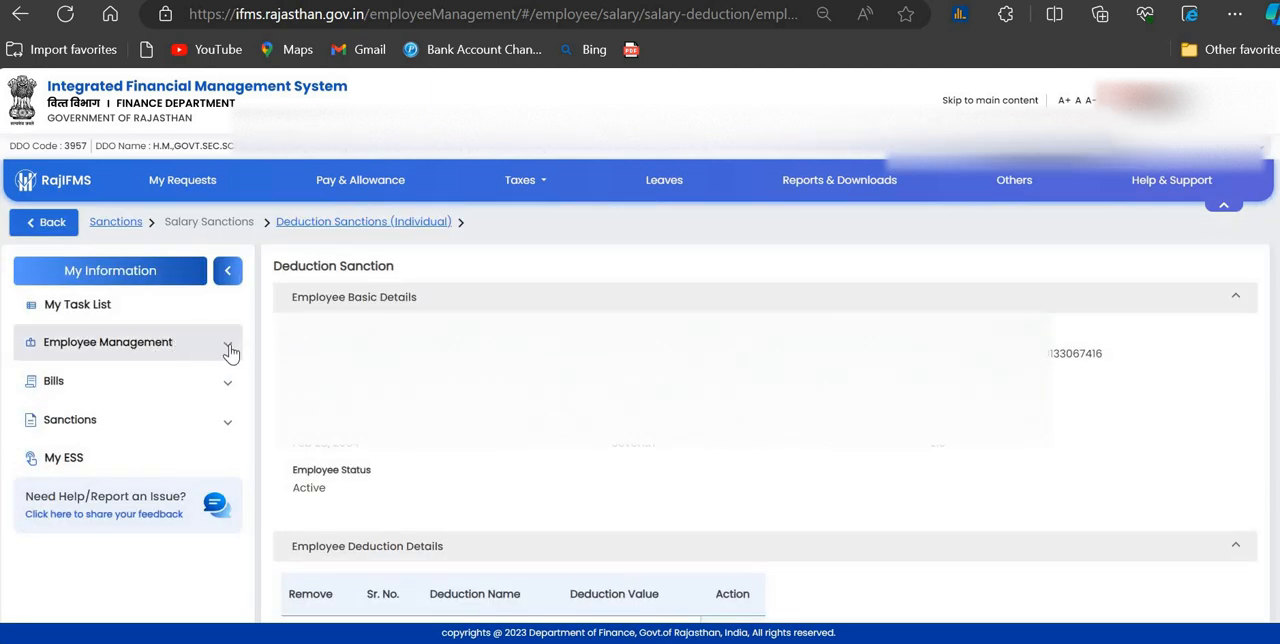
# Step: Look through the Employee Management options, including those under Verification and Post & Designation mapping
pyautogui.click(229, 350)
pyautogui.scroll(-2, 163, 443)
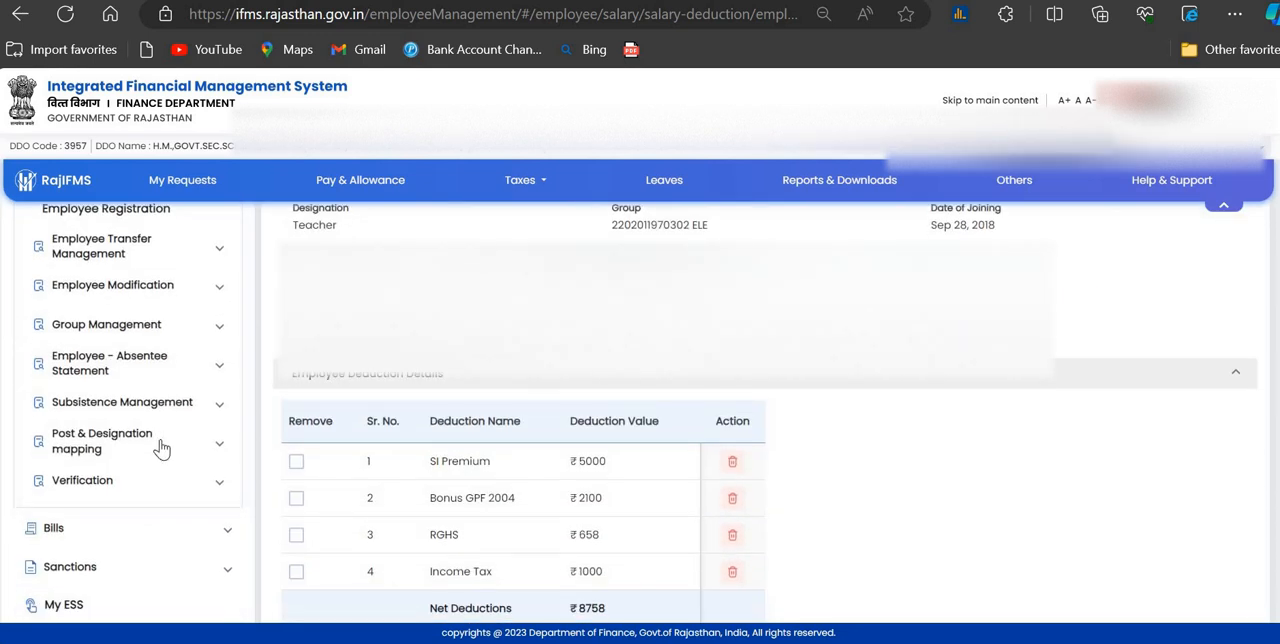
pyautogui.scroll(-2, 162, 449)
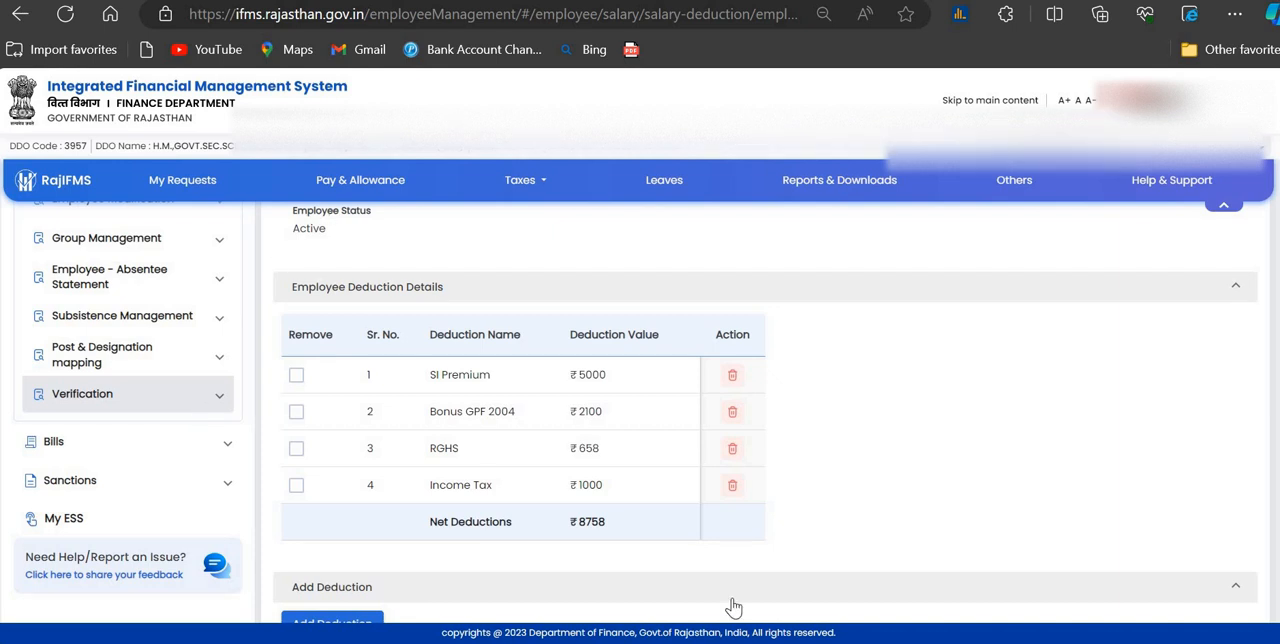
pyautogui.click(215, 406)
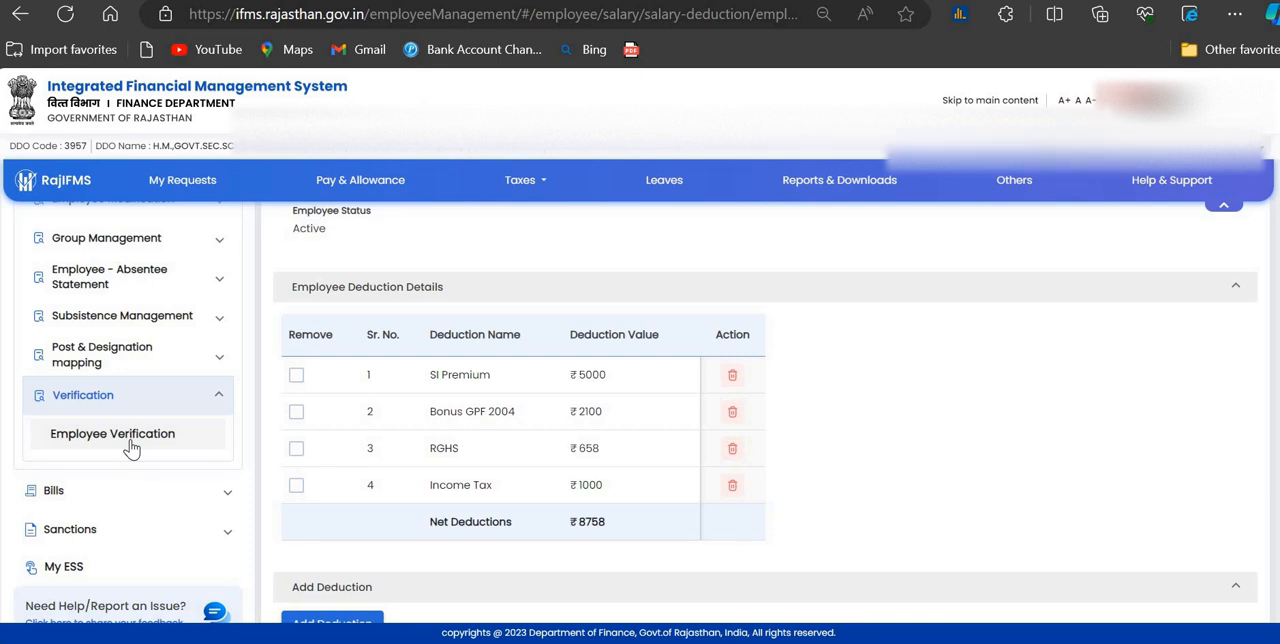
pyautogui.click(156, 362)
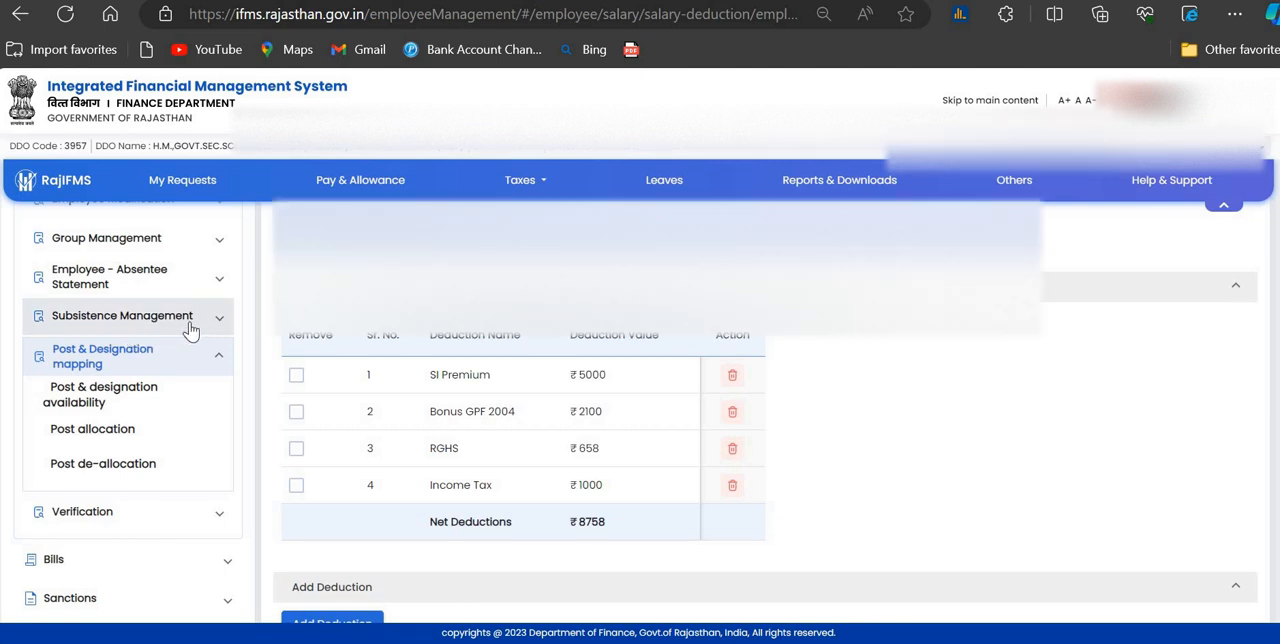
pyautogui.scroll(2, 190, 330)
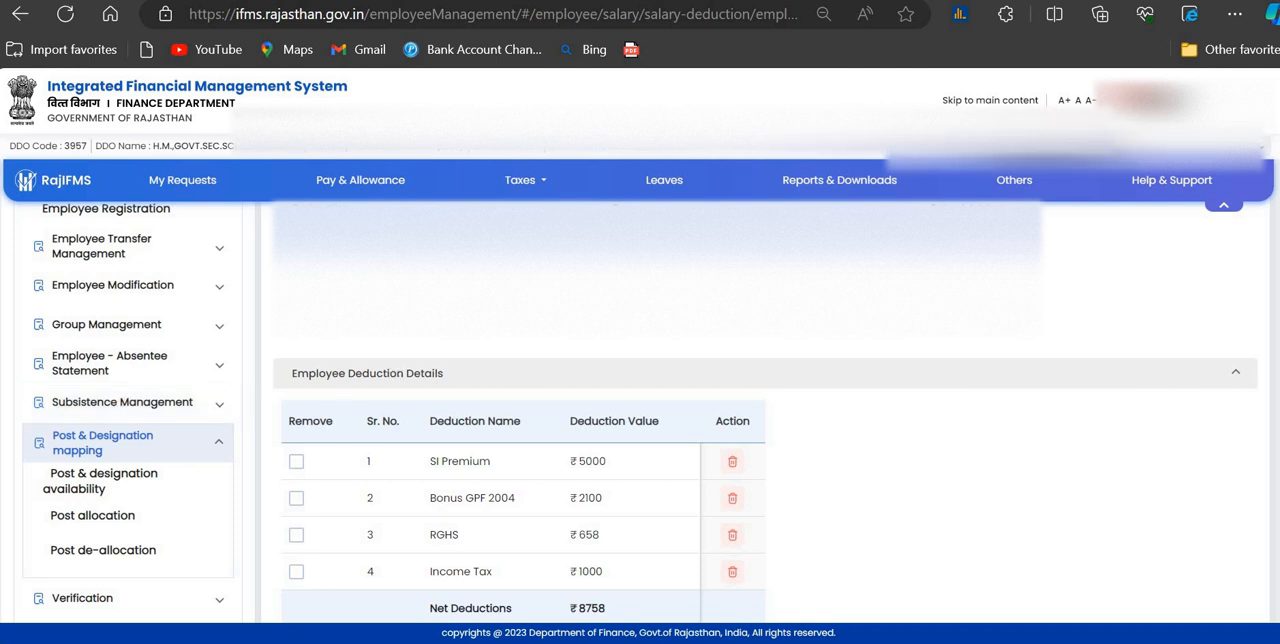
pyautogui.scroll(-1, 362, 470)
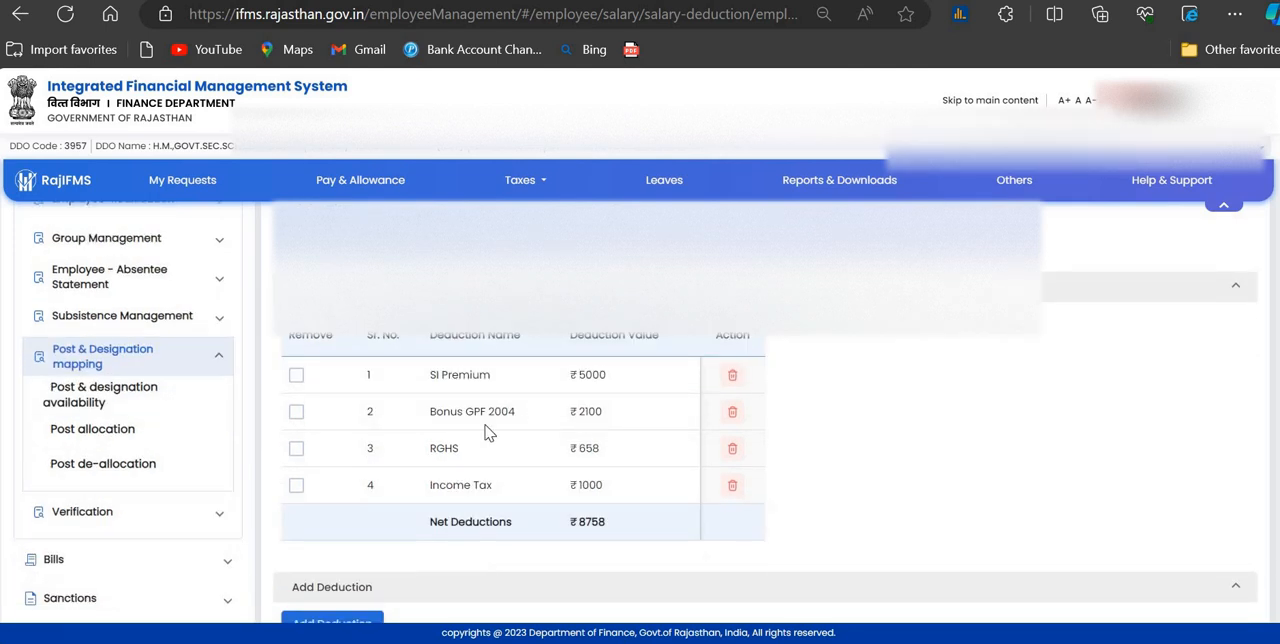